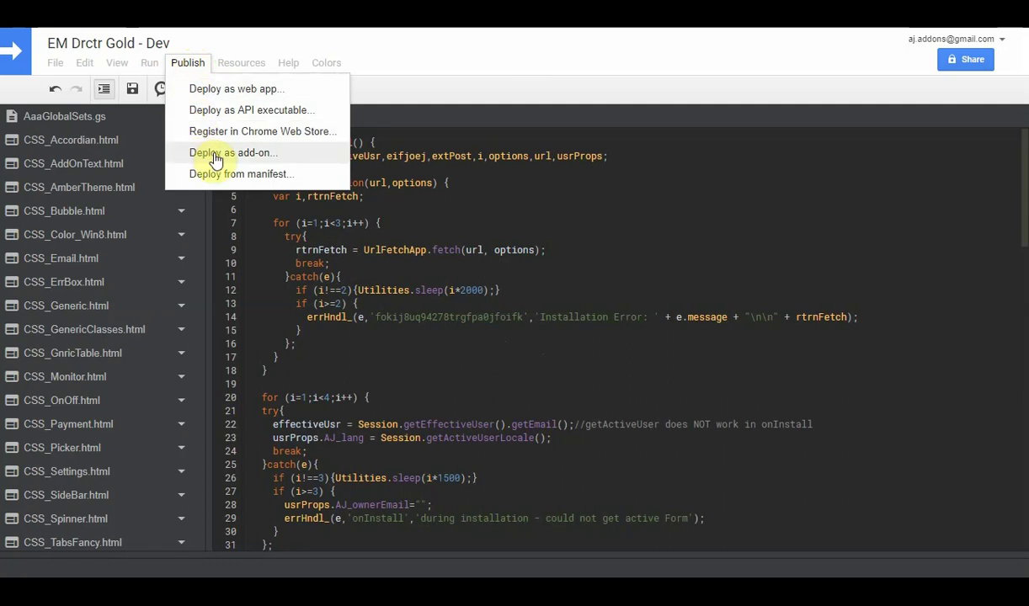
Step: Try to deploy the EM Drctr Gold - Dev script as an add-on, read the notice and dismiss it
{"action": "left_click", "coordinate": [216, 153]}
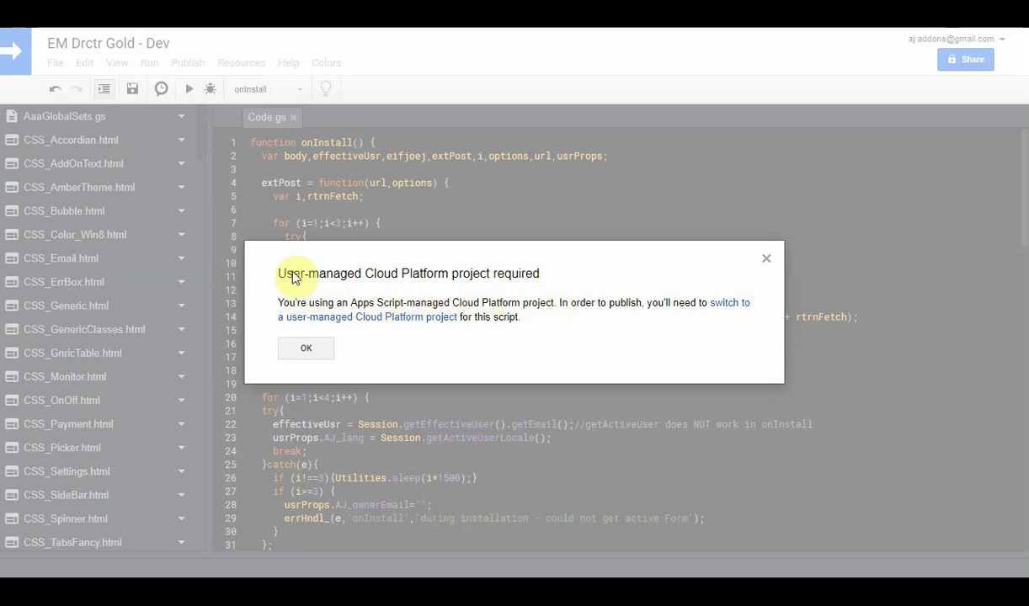
{"action": "left_click_drag", "start_coordinate": [278, 271], "coordinate": [308, 278]}
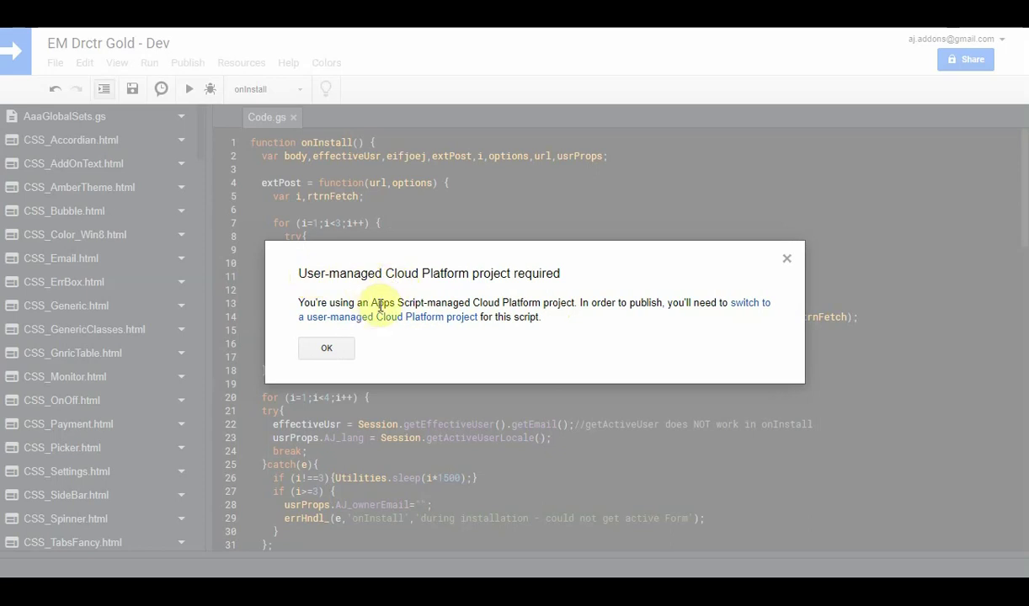
{"action": "left_click_drag", "start_coordinate": [371, 305], "coordinate": [468, 300]}
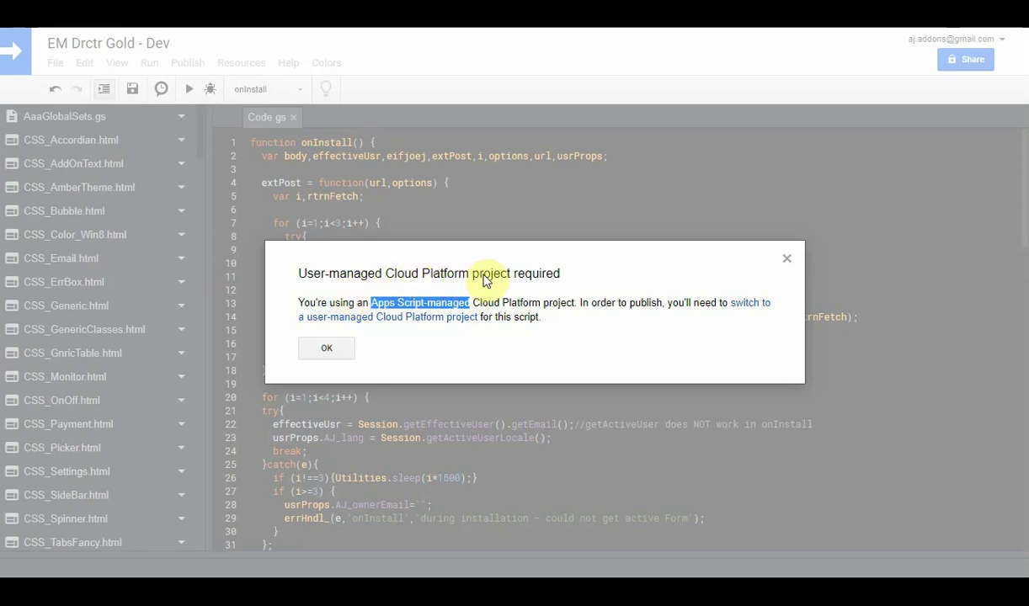
{"action": "left_click", "coordinate": [400, 305]}
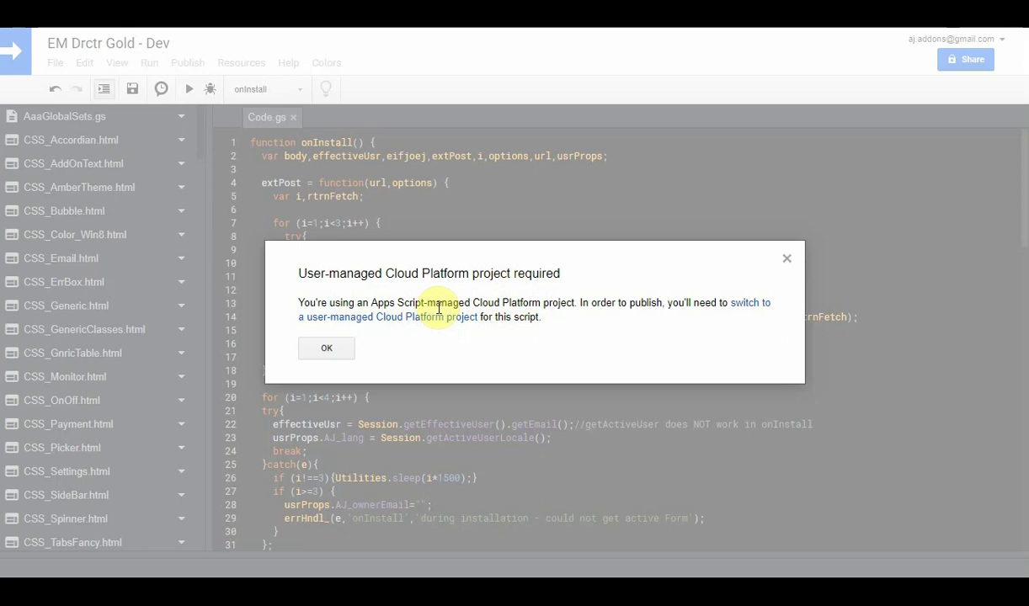
{"action": "left_click", "coordinate": [333, 349]}
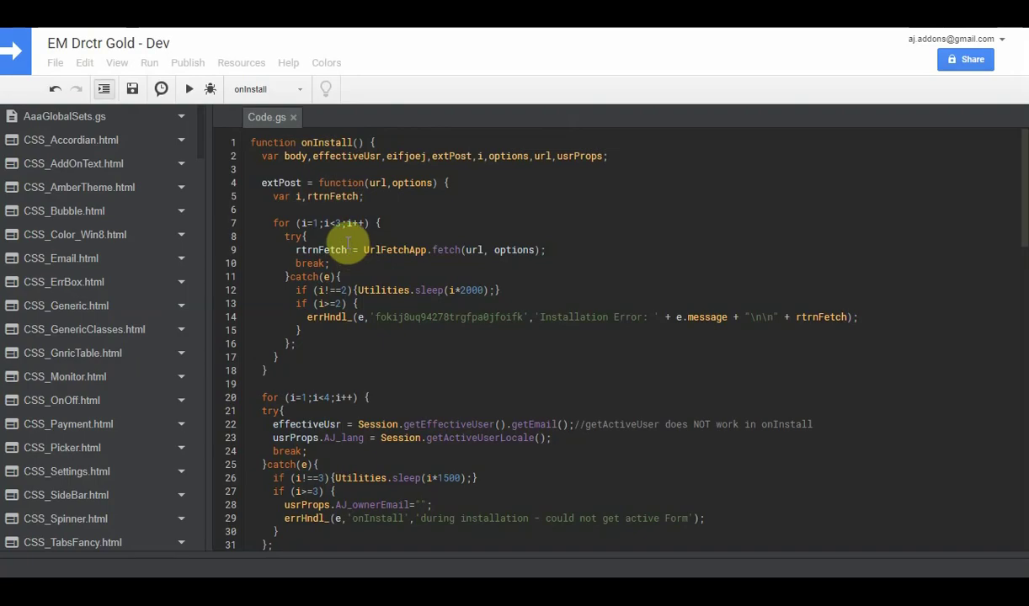
Step: Try to change the script's Cloud Platform project with the project number left blank, and close the project settings
{"action": "left_click", "coordinate": [244, 64]}
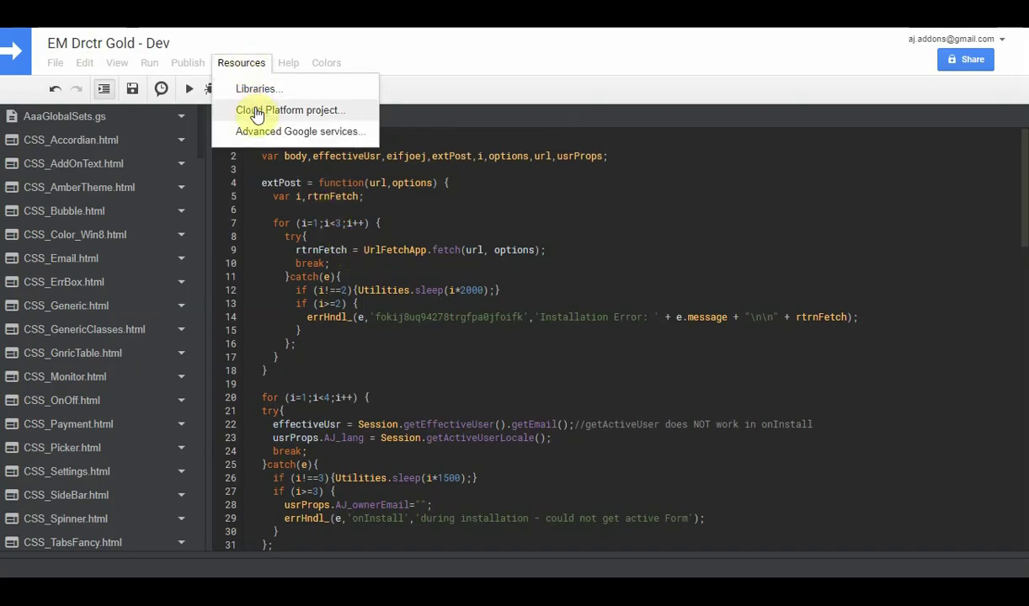
{"action": "left_click", "coordinate": [294, 113]}
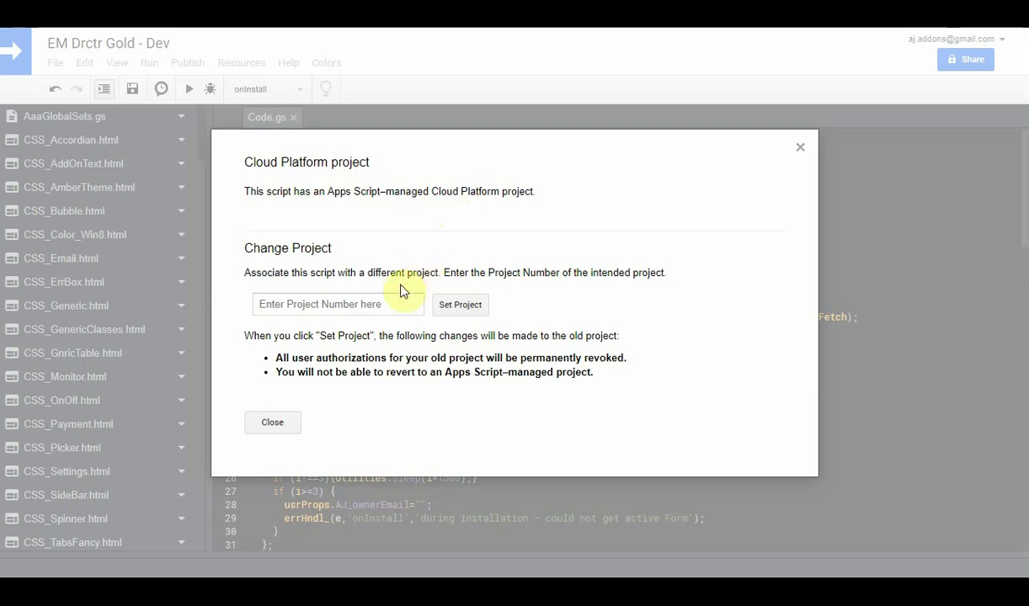
{"action": "left_click", "coordinate": [314, 304]}
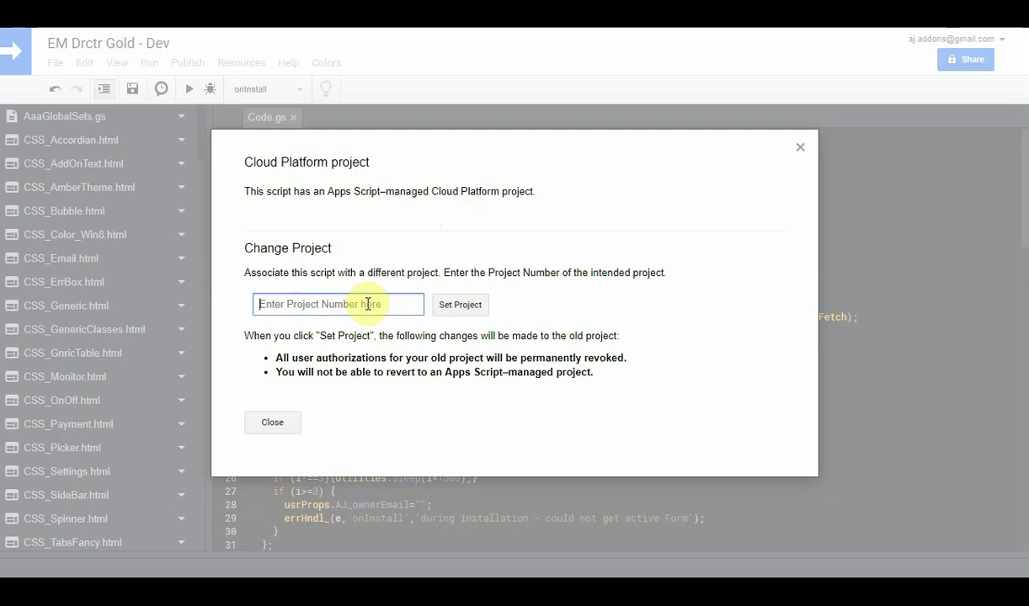
{"action": "left_click", "coordinate": [462, 308]}
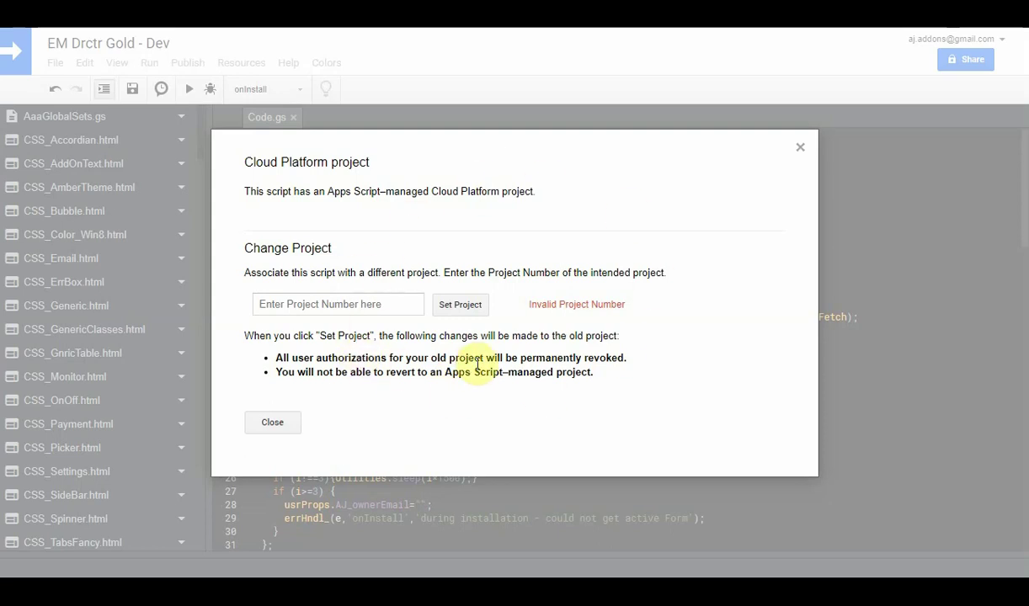
{"action": "left_click", "coordinate": [275, 423]}
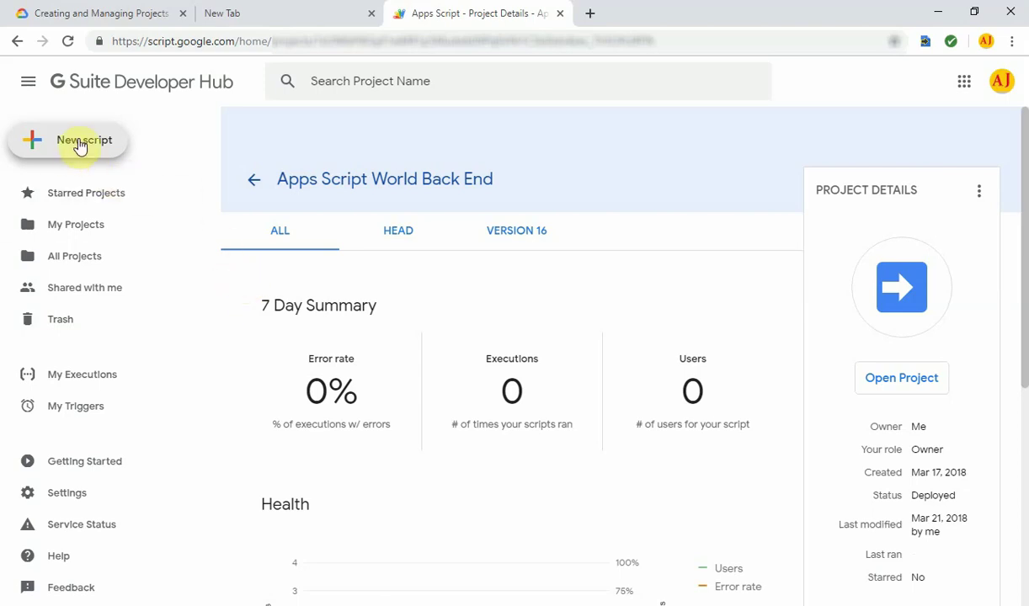
Step: Create a new script from the G Suite Developer Hub and name it "Test GCP Project"
{"action": "left_click", "coordinate": [252, 39]}
{"action": "left_click", "coordinate": [268, 40]}
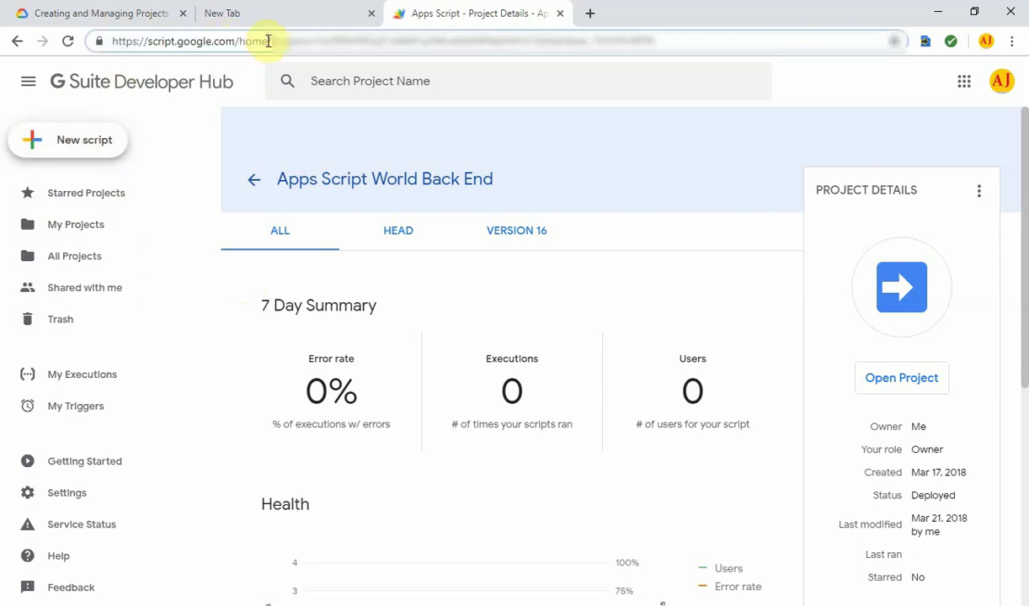
{"action": "left_click_drag", "start_coordinate": [268, 40], "coordinate": [98, 39]}
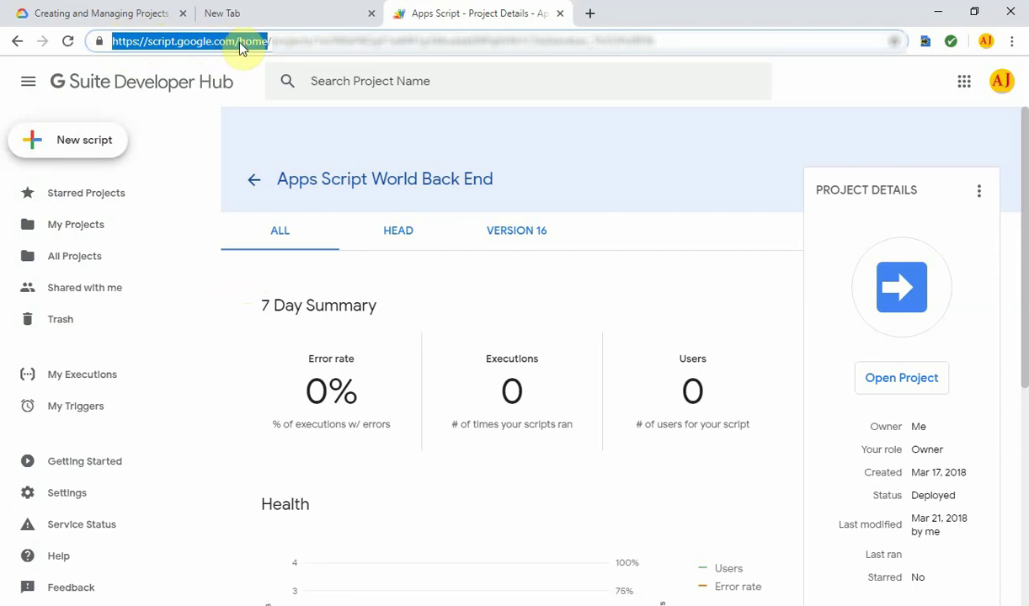
{"action": "left_click", "coordinate": [292, 42]}
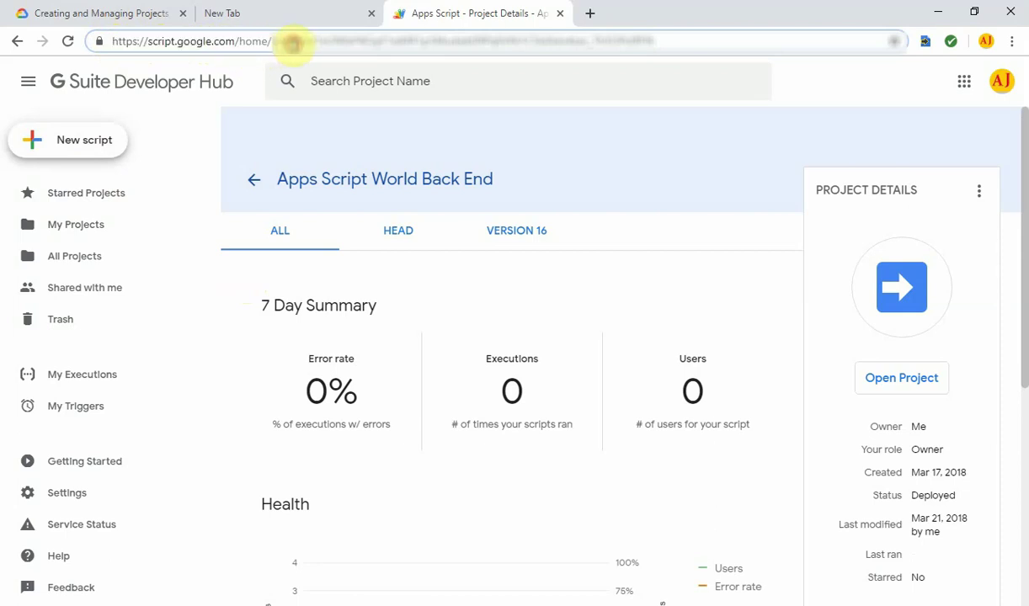
{"action": "left_click", "coordinate": [96, 146]}
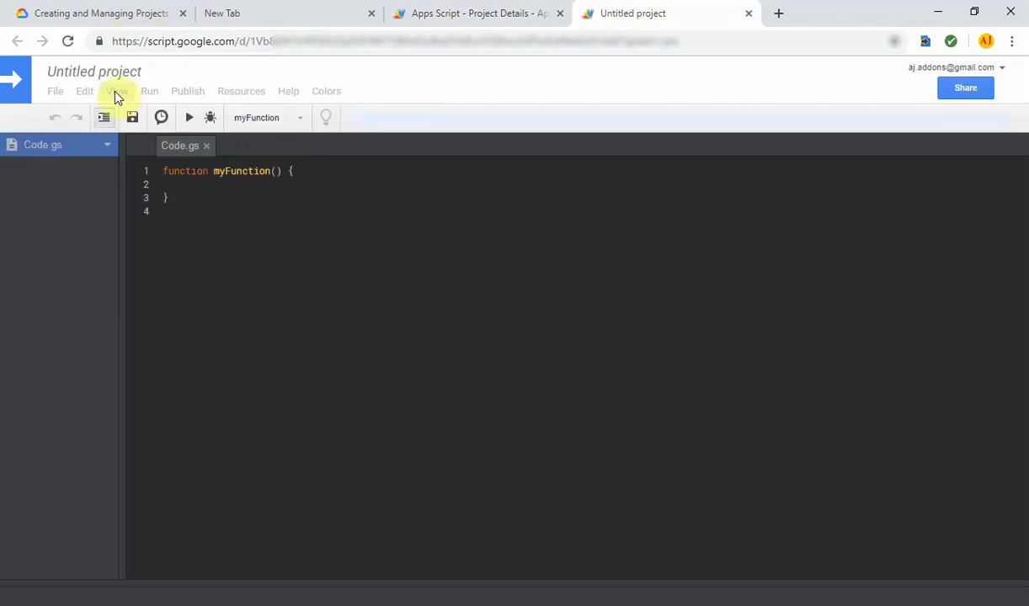
{"action": "left_click", "coordinate": [115, 74]}
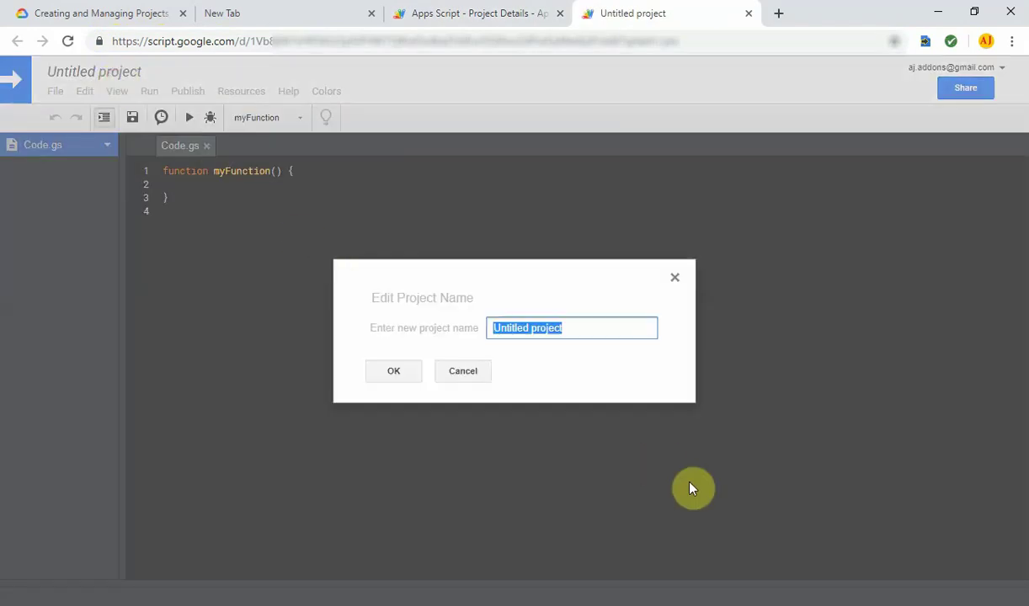
{"action": "type", "text": "Test GCP Project"}
{"action": "key", "text": "Return"}
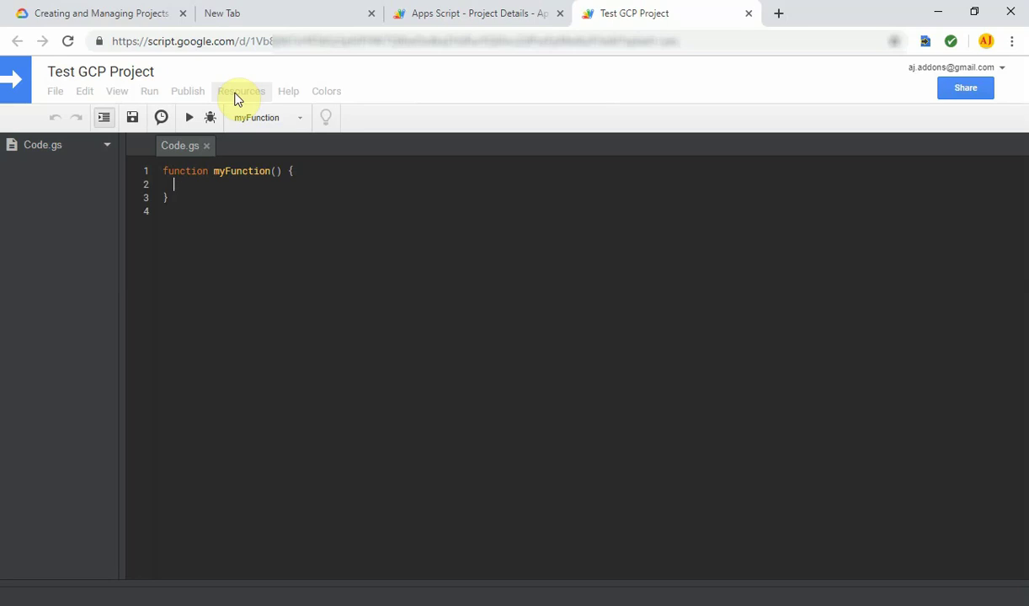
Step: Open the new script's Cloud Platform project settings, ready for entering a project number
{"action": "left_click", "coordinate": [240, 90]}
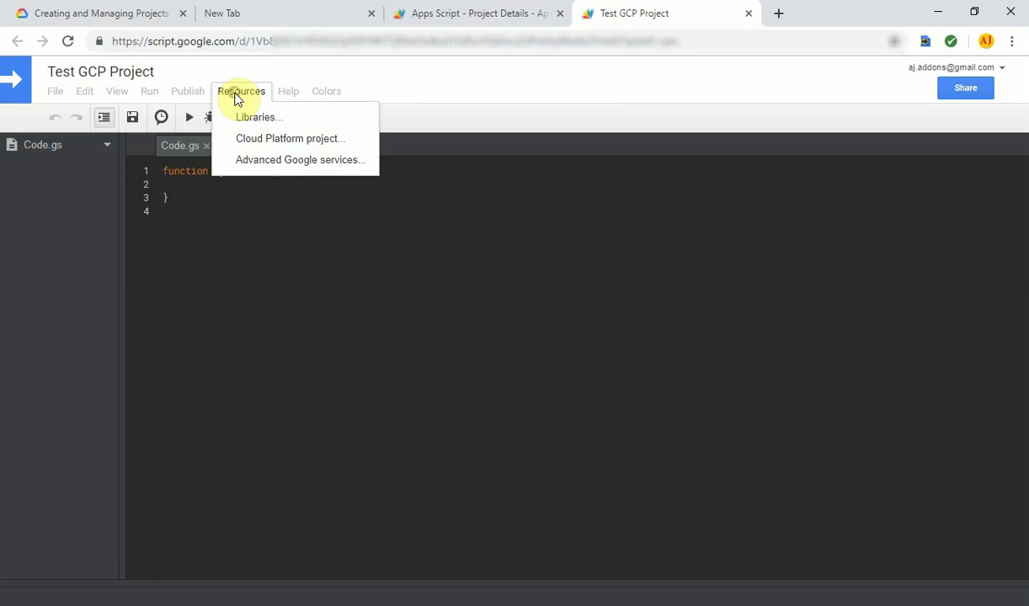
{"action": "left_click", "coordinate": [306, 143]}
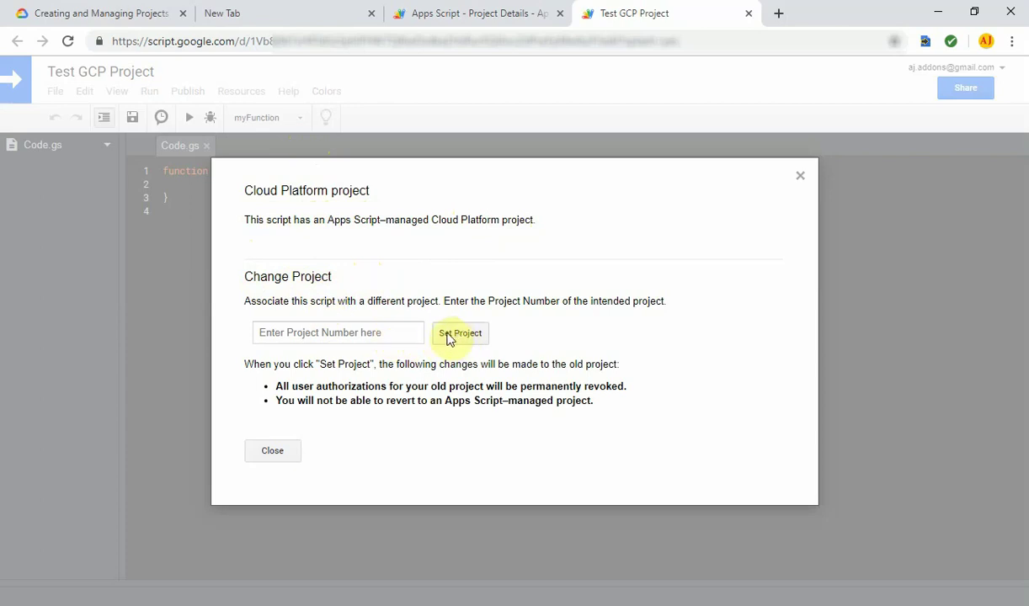
{"action": "left_click", "coordinate": [280, 334]}
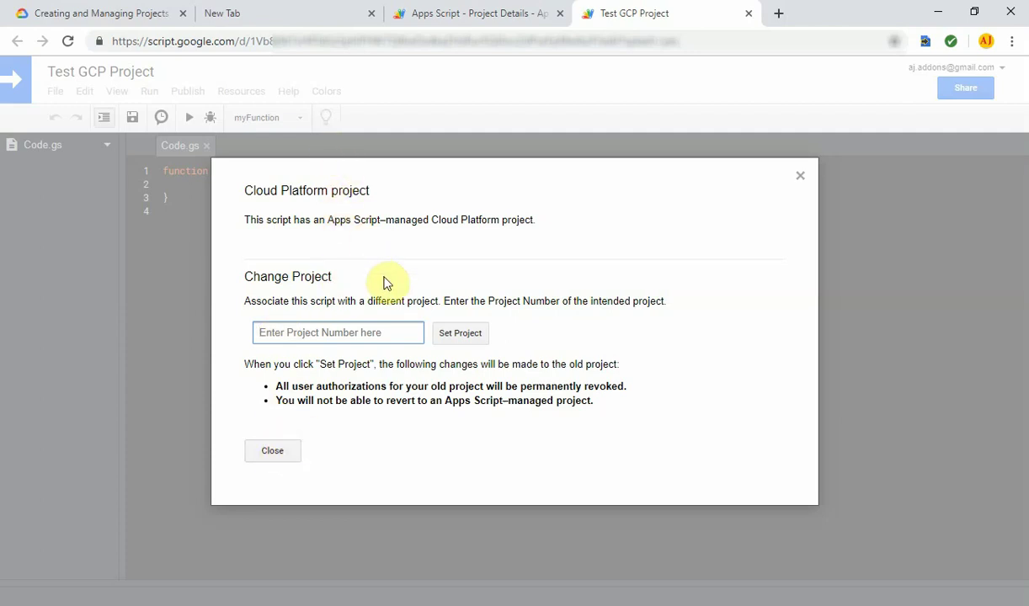
Step: Switch to Google Cloud Platform by loading console.cloud.google.com in the empty browser tab
{"action": "left_click", "coordinate": [309, 15]}
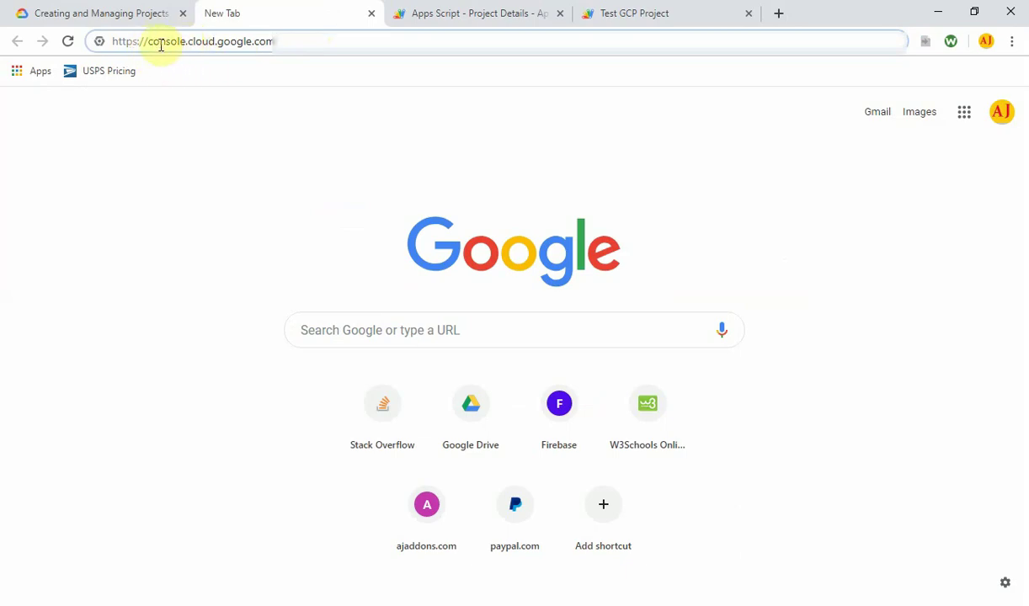
{"action": "left_click_drag", "start_coordinate": [156, 46], "coordinate": [182, 45]}
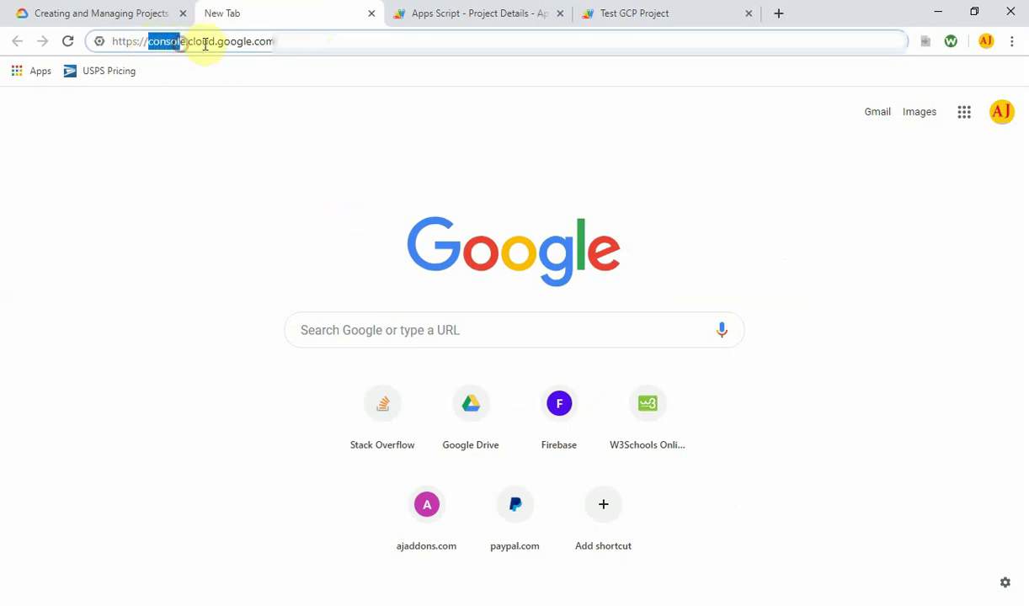
{"action": "double_click", "coordinate": [204, 45]}
{"action": "double_click", "coordinate": [239, 43]}
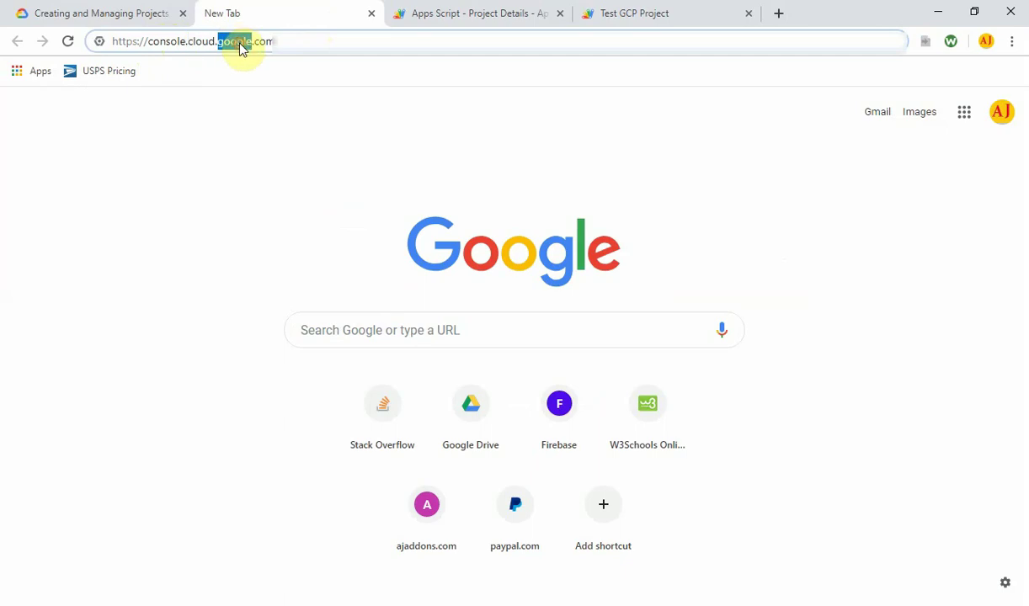
{"action": "left_click", "coordinate": [291, 42]}
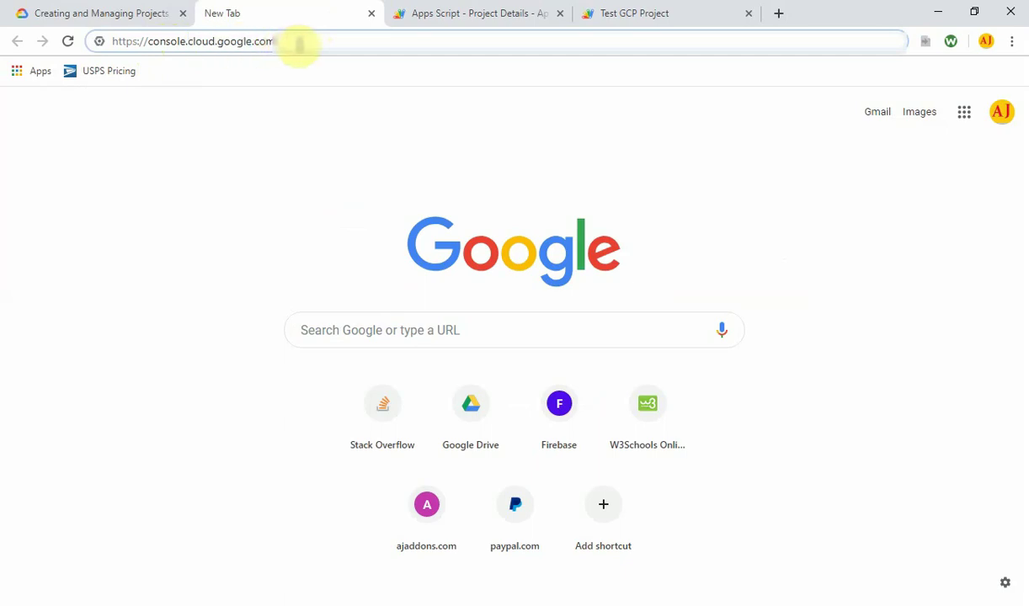
{"action": "key", "text": "Return"}
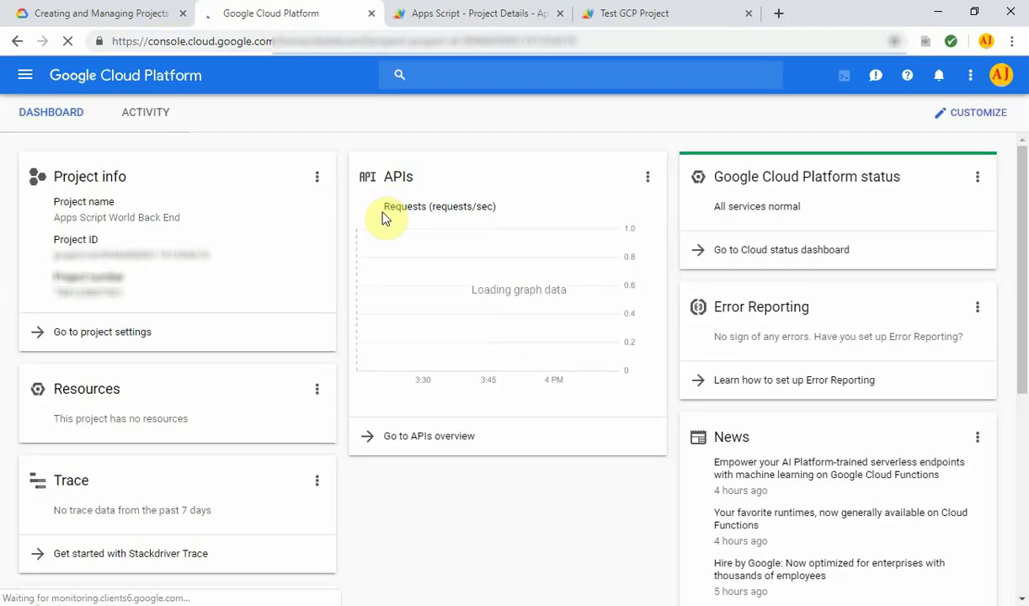
Step: Open the Manage resources page from the "Creating and Managing Projects" guide and examine its address
{"action": "left_click", "coordinate": [95, 15]}
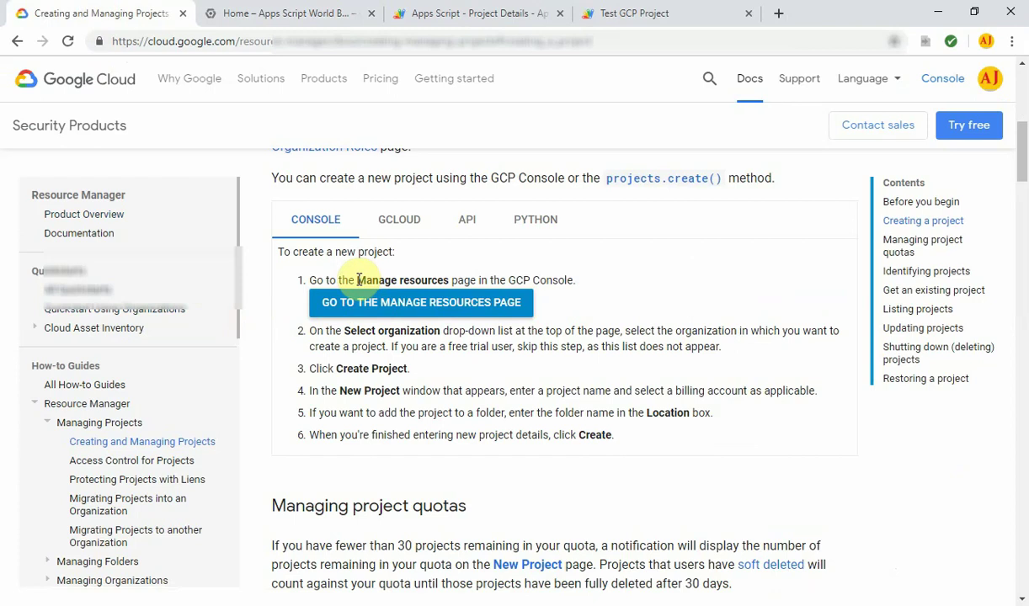
{"action": "left_click_drag", "start_coordinate": [357, 280], "coordinate": [560, 280]}
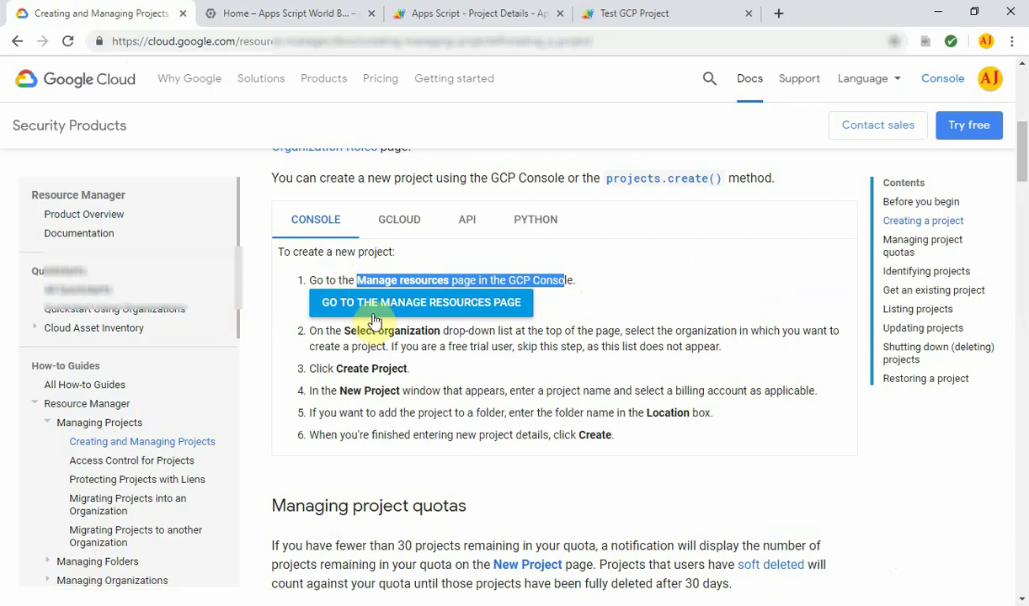
{"action": "left_click", "coordinate": [450, 307]}
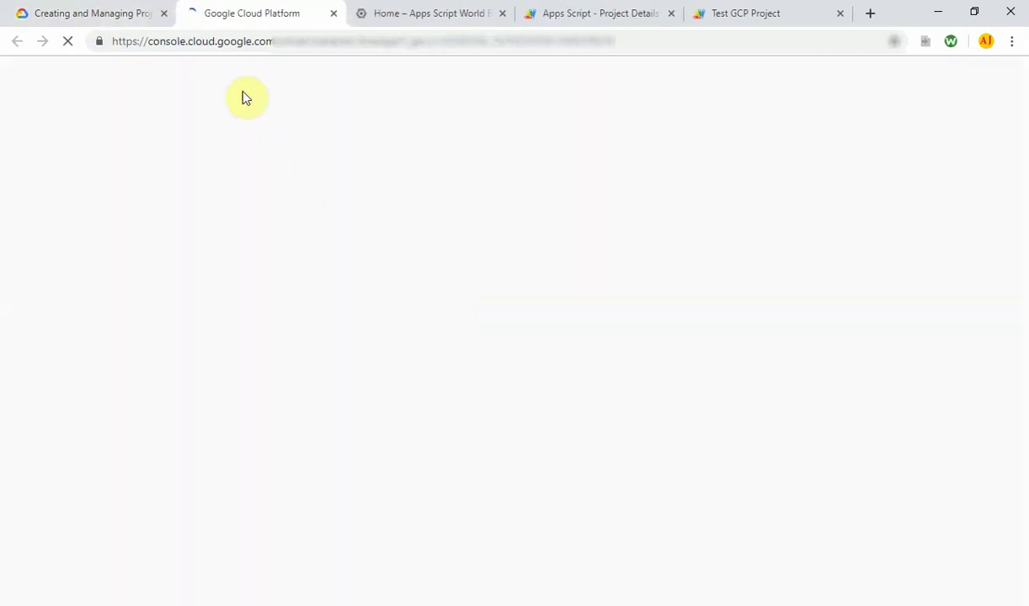
{"action": "left_click_drag", "start_coordinate": [148, 41], "coordinate": [404, 46]}
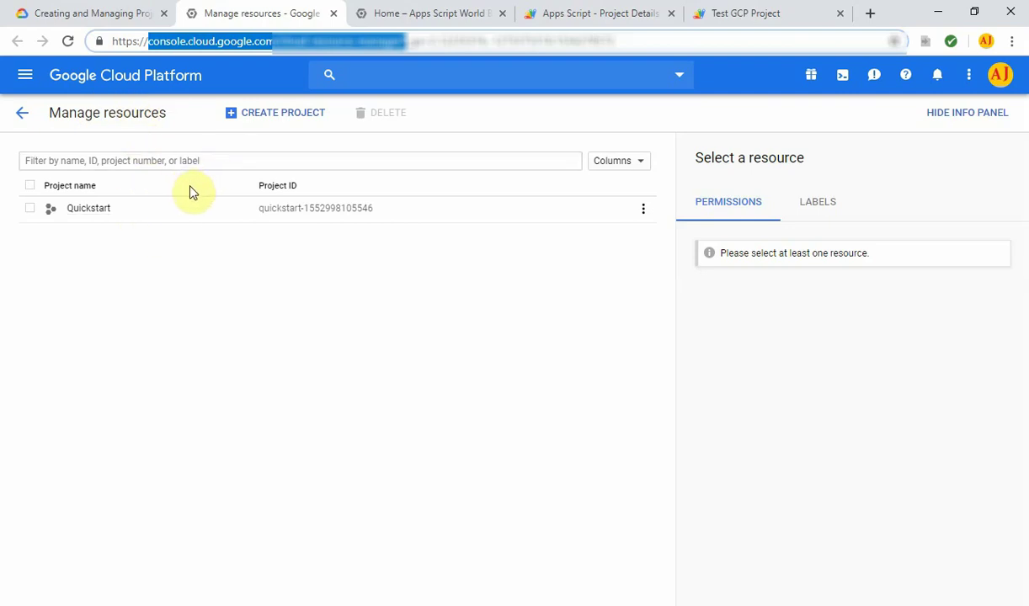
{"action": "left_click", "coordinate": [127, 13]}
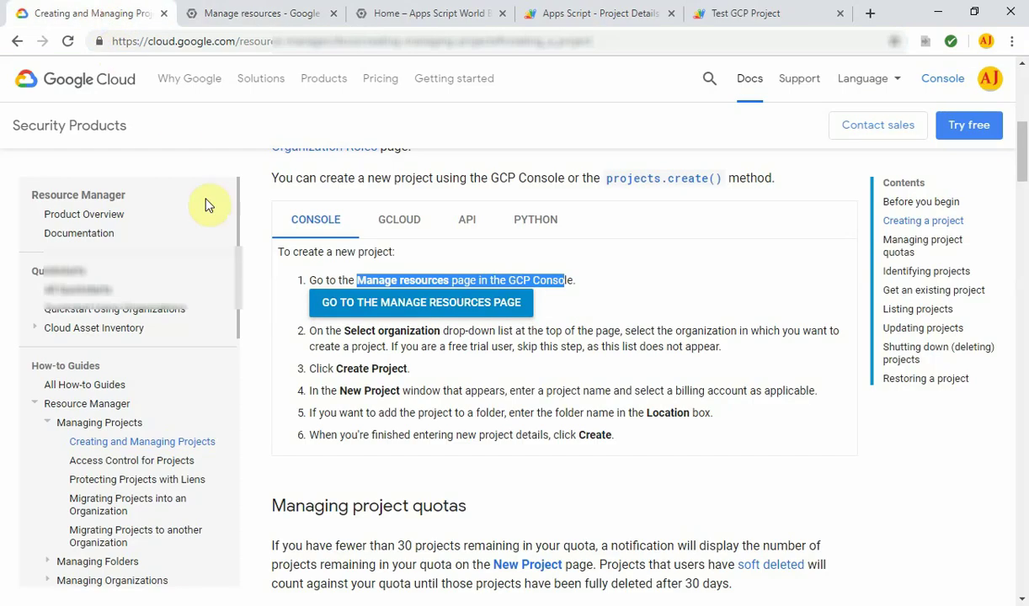
{"action": "left_click", "coordinate": [246, 12]}
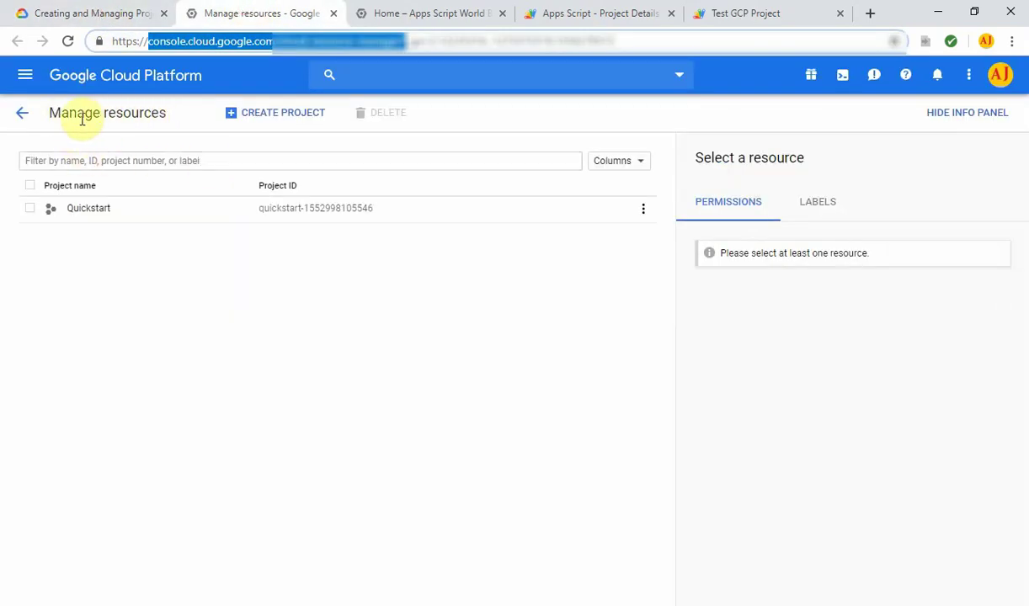
Step: Create a Cloud Platform project named "Test Foms Add-on" with no organization from the Manage resources page
{"action": "left_click", "coordinate": [22, 116]}
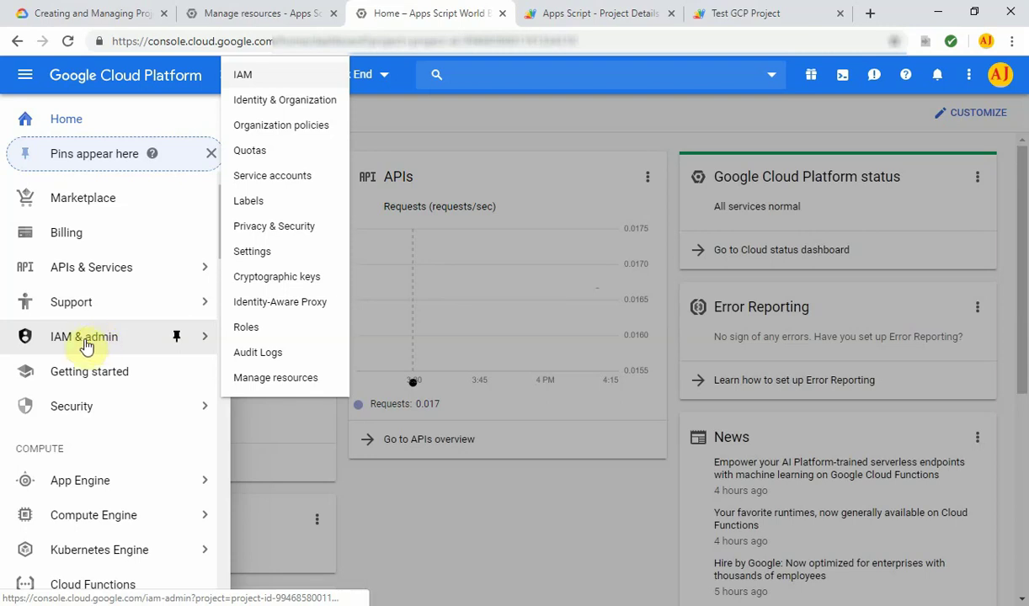
{"action": "left_click", "coordinate": [295, 381]}
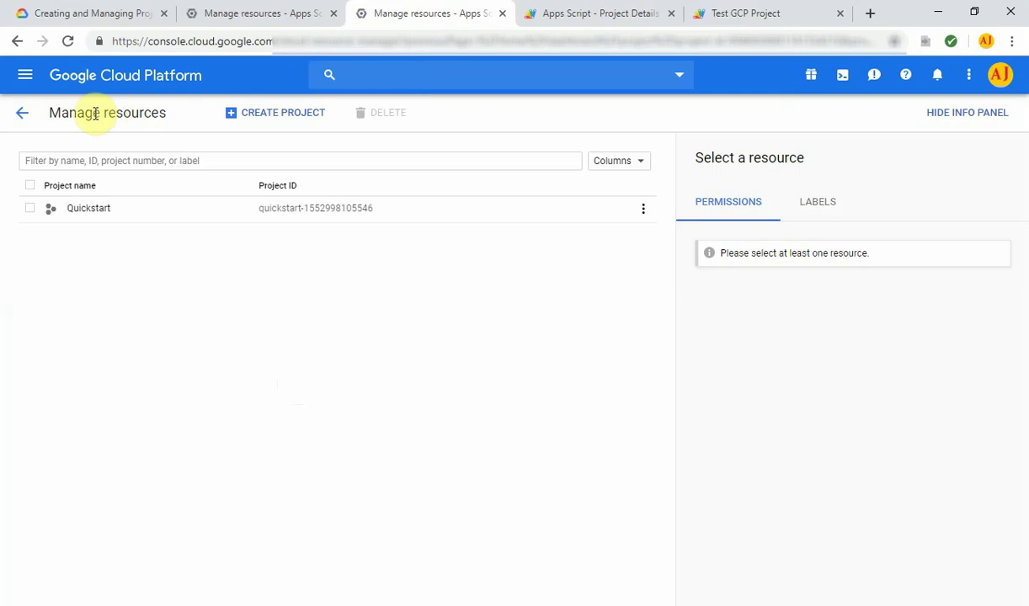
{"action": "left_click", "coordinate": [289, 117]}
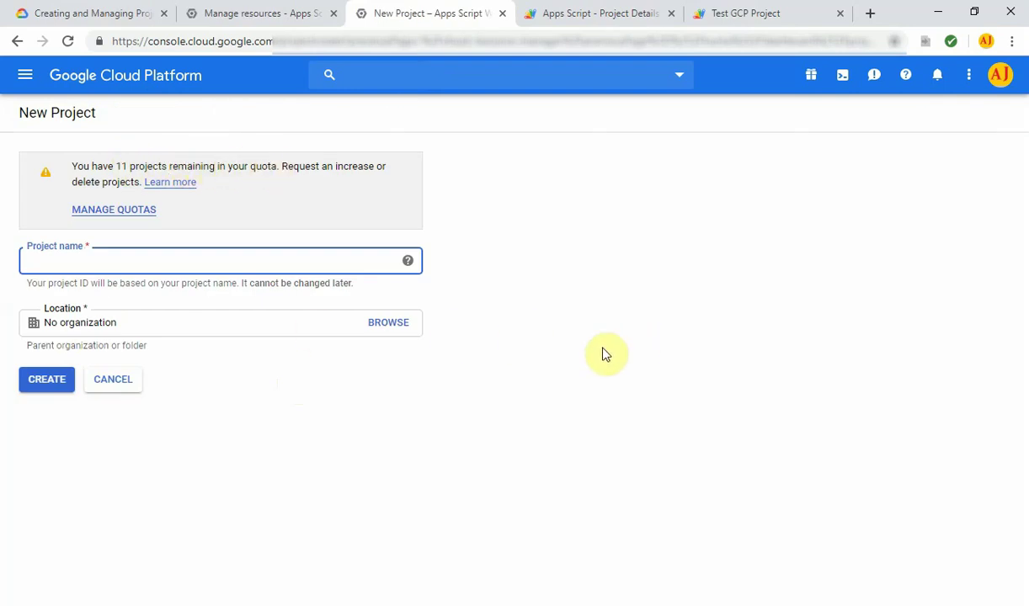
{"action": "type", "text": "Test Foms Add-on"}
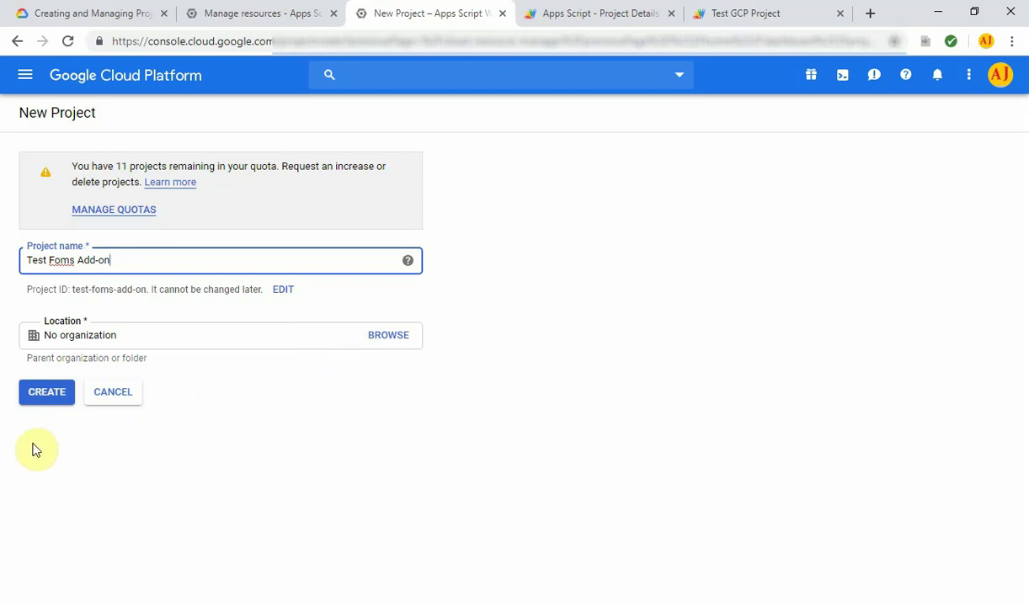
{"action": "left_click", "coordinate": [47, 394]}
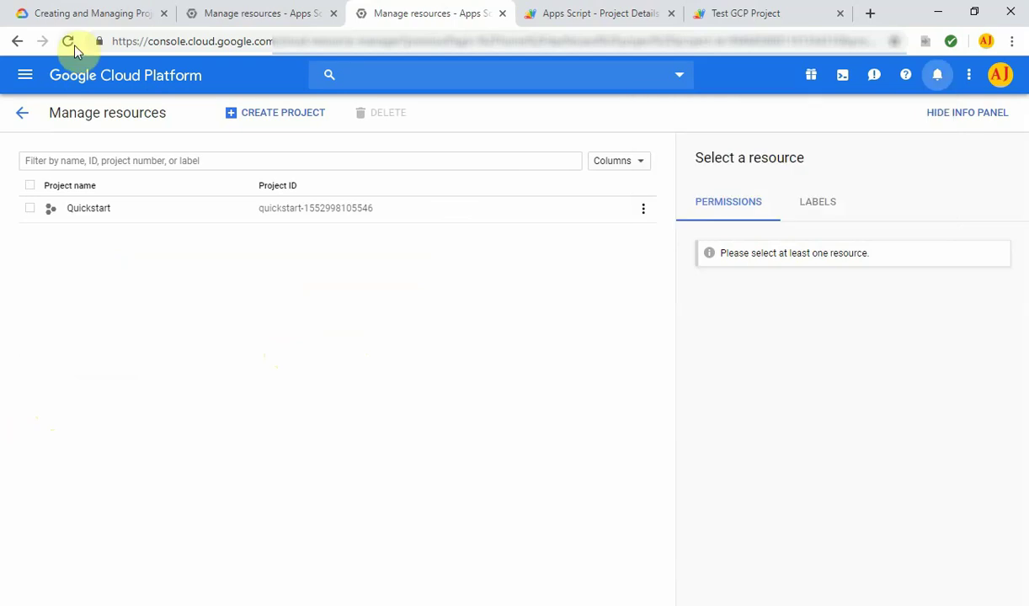
Step: Refresh the project list and copy the project number from the Test Foms Add-on project's settings
{"action": "left_click", "coordinate": [71, 42]}
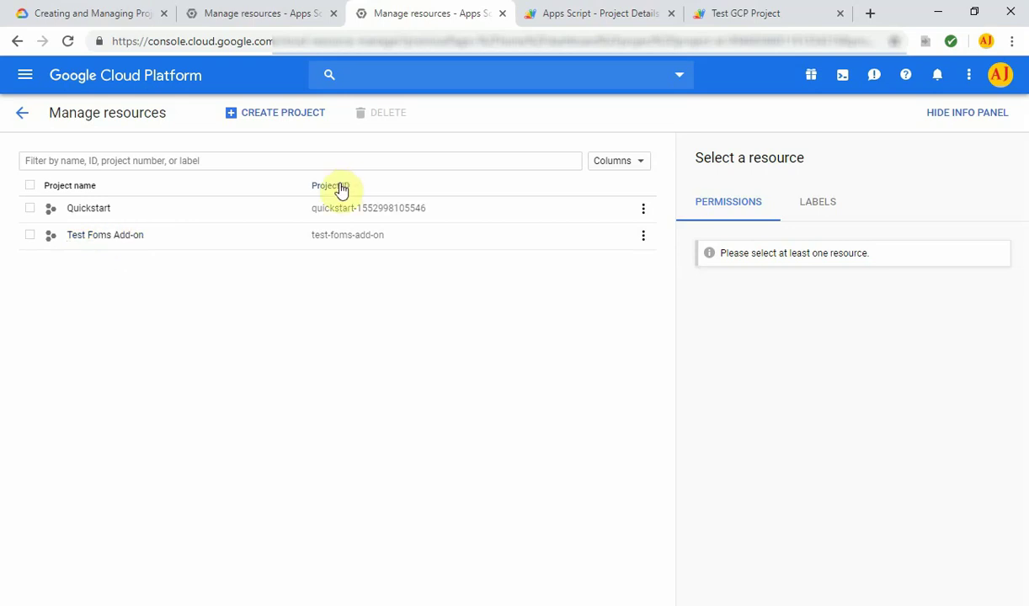
{"action": "left_click", "coordinate": [643, 239]}
{"action": "left_click", "coordinate": [644, 242]}
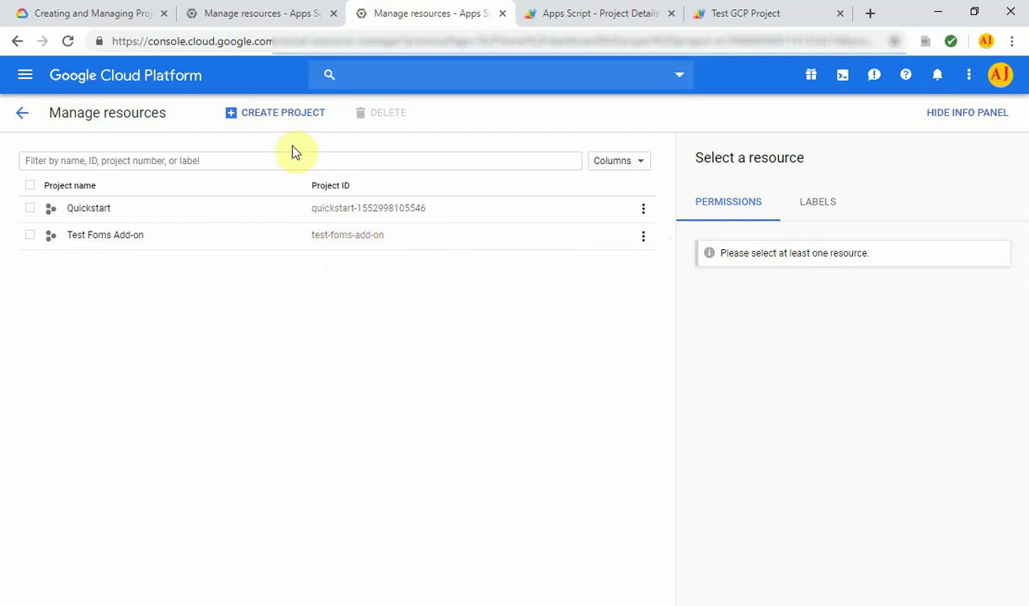
{"action": "left_click", "coordinate": [703, 12]}
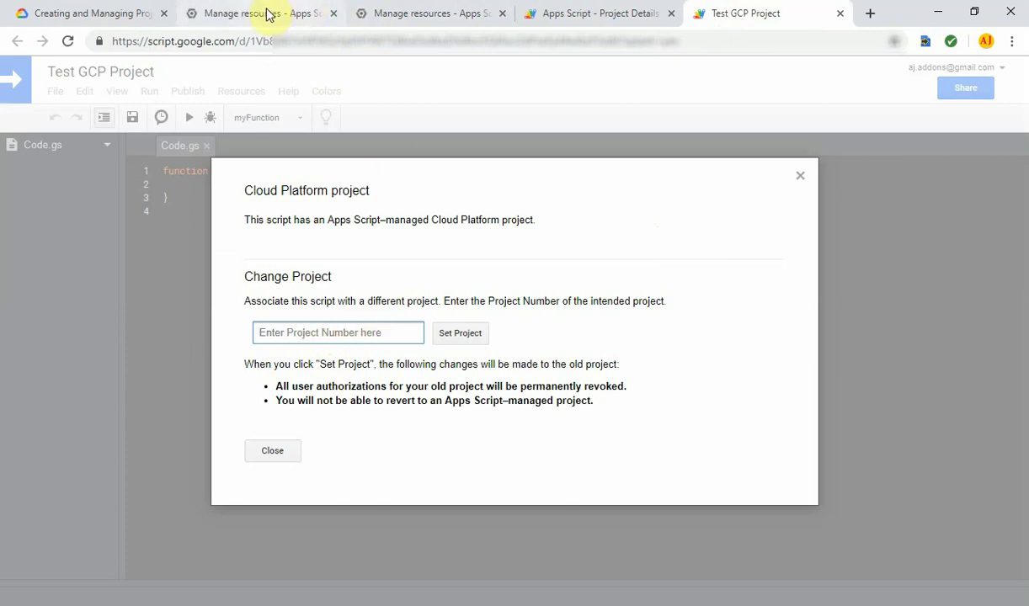
{"action": "left_click", "coordinate": [269, 13]}
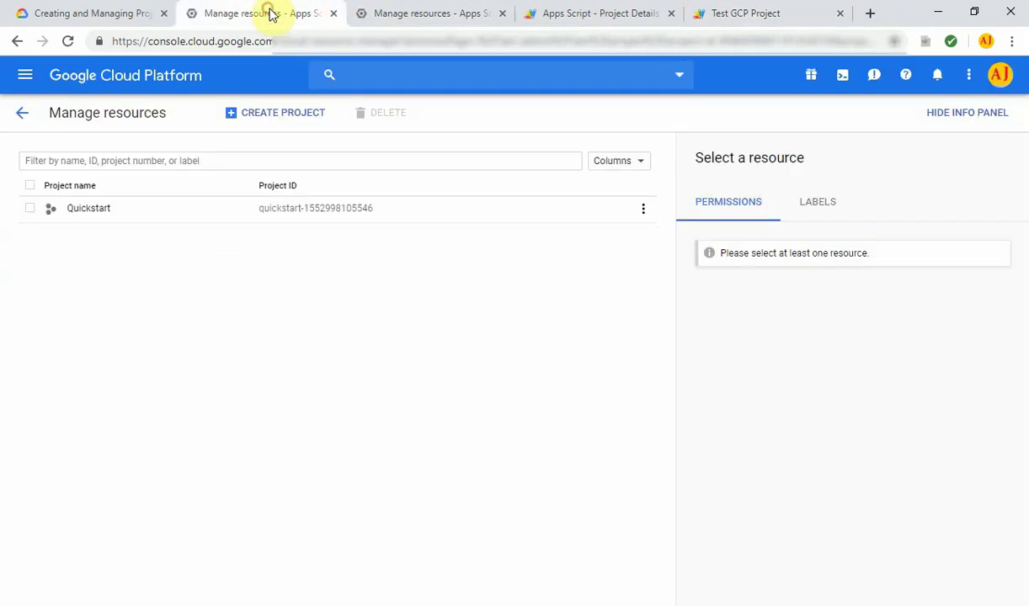
{"action": "left_click", "coordinate": [63, 377]}
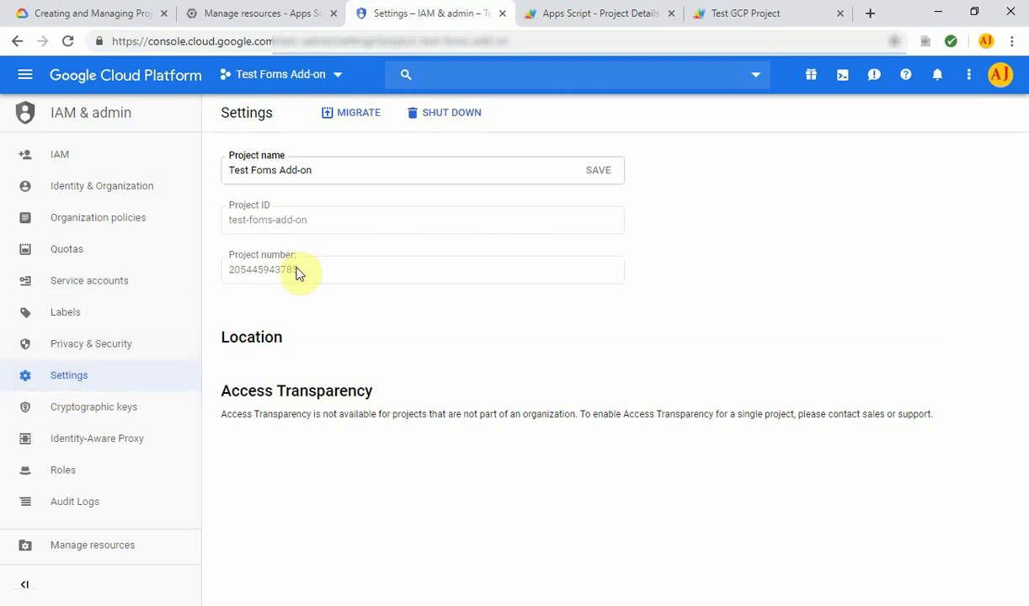
{"action": "left_click_drag", "start_coordinate": [307, 275], "coordinate": [228, 269]}
{"action": "key", "text": "ctrl+c"}
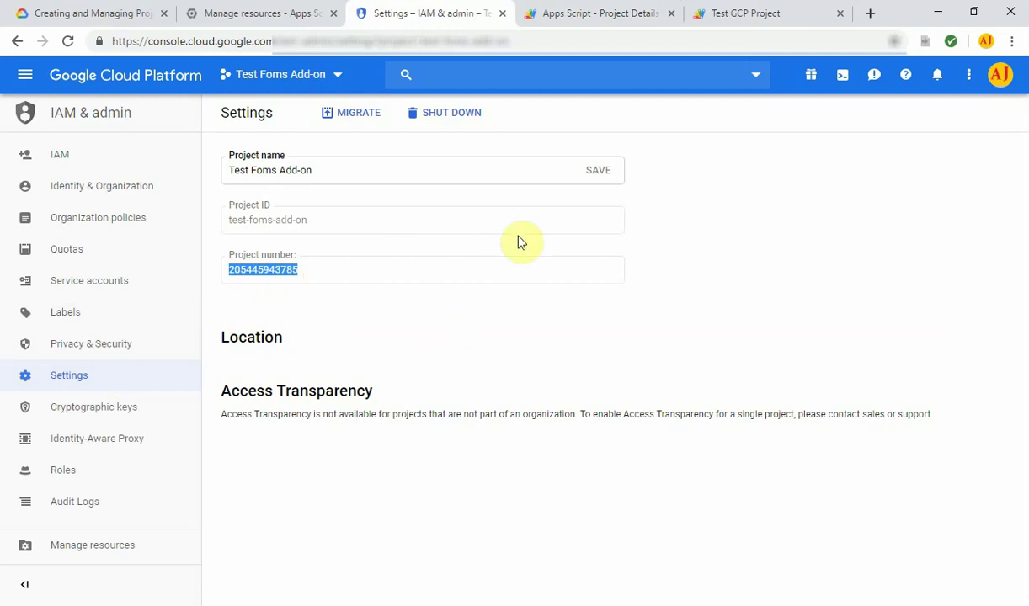
Step: Try to associate the Test GCP Project script with the copied Cloud Platform project number
{"action": "left_click", "coordinate": [745, 16]}
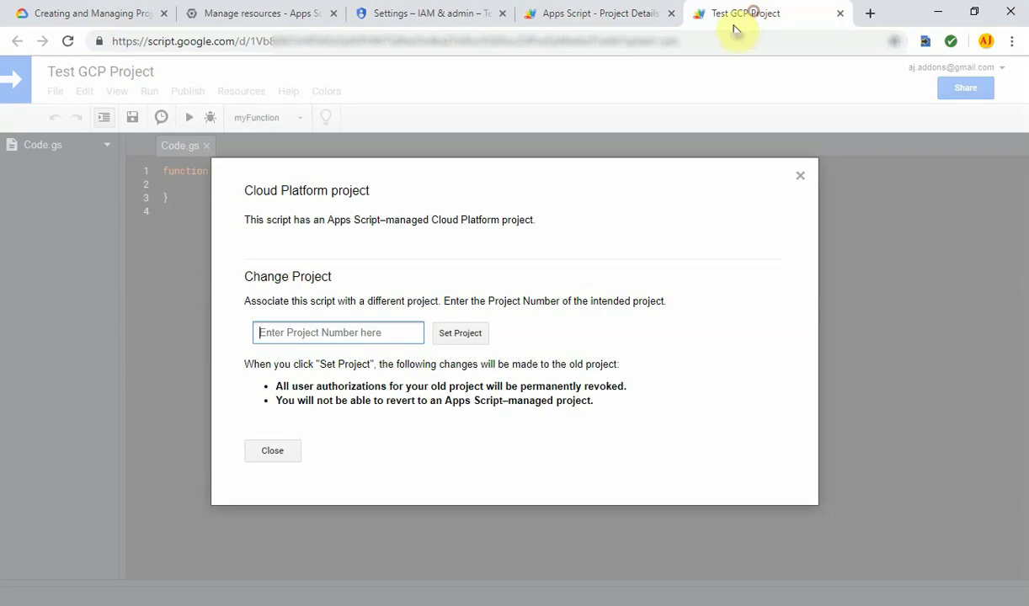
{"action": "left_click", "coordinate": [293, 333]}
{"action": "key", "text": "ctrl+v"}
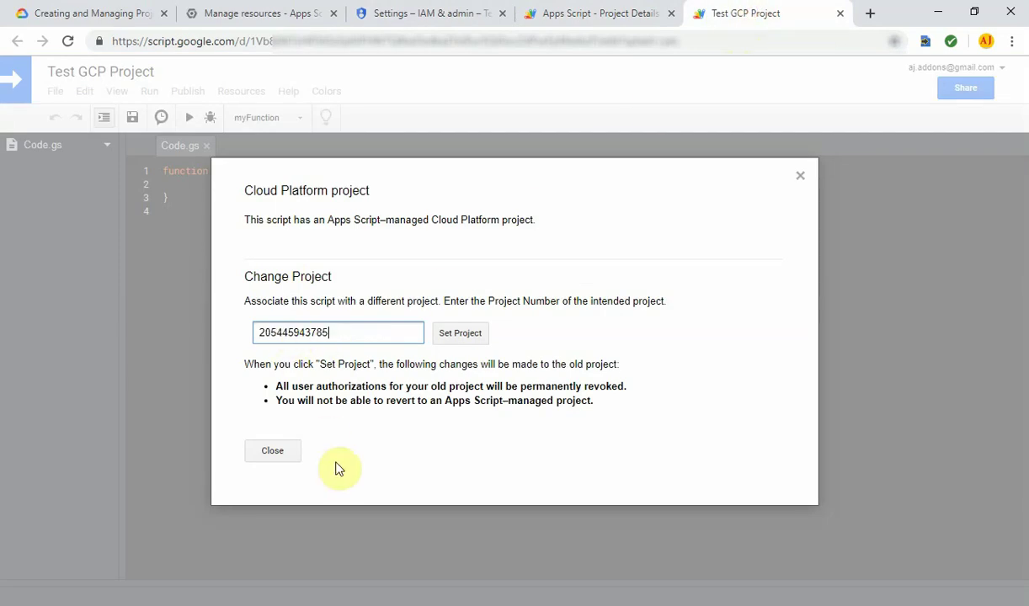
{"action": "left_click", "coordinate": [461, 334]}
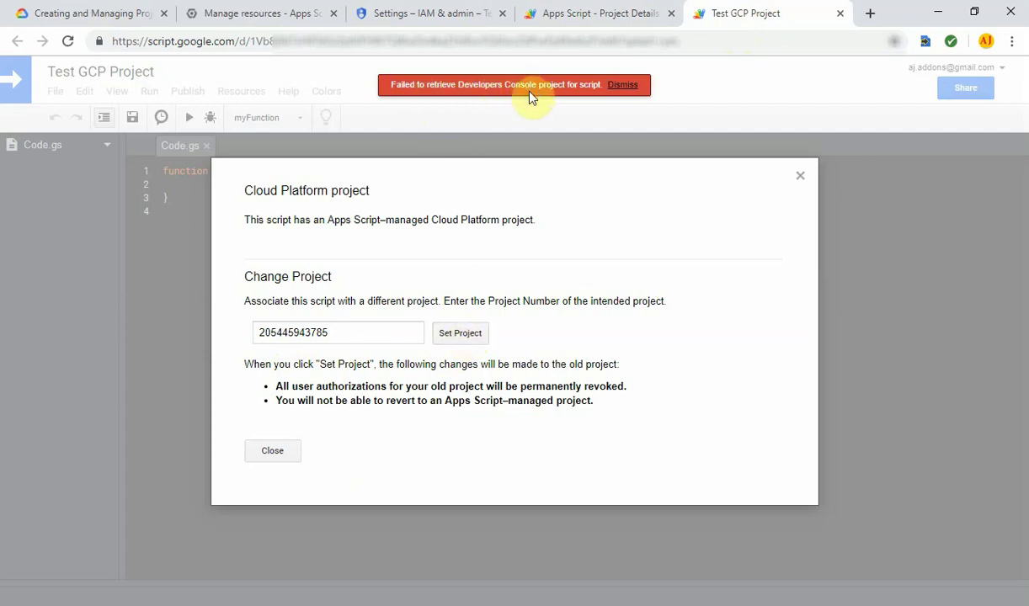
{"action": "left_click", "coordinate": [631, 88]}
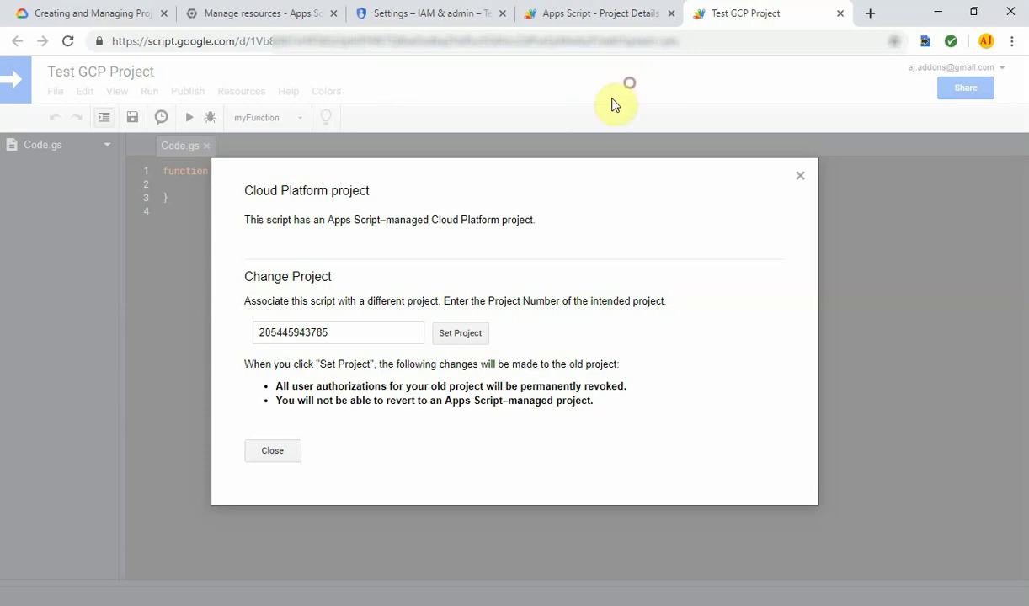
{"action": "left_click", "coordinate": [271, 450]}
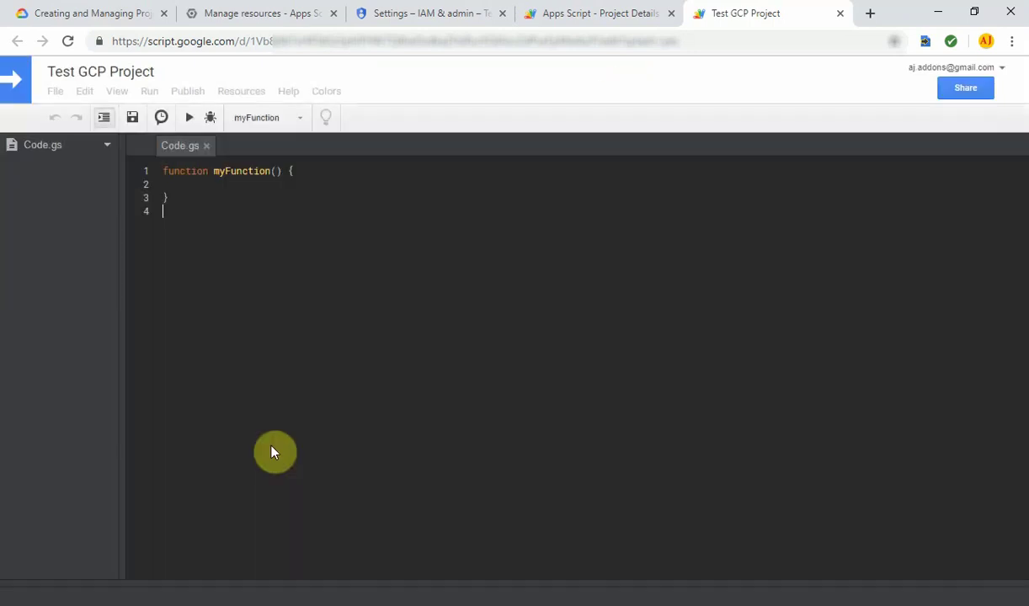
Step: Reload the script and submit the copied project number again in its Cloud Platform project settings, confirming the project change
{"action": "left_click", "coordinate": [71, 45]}
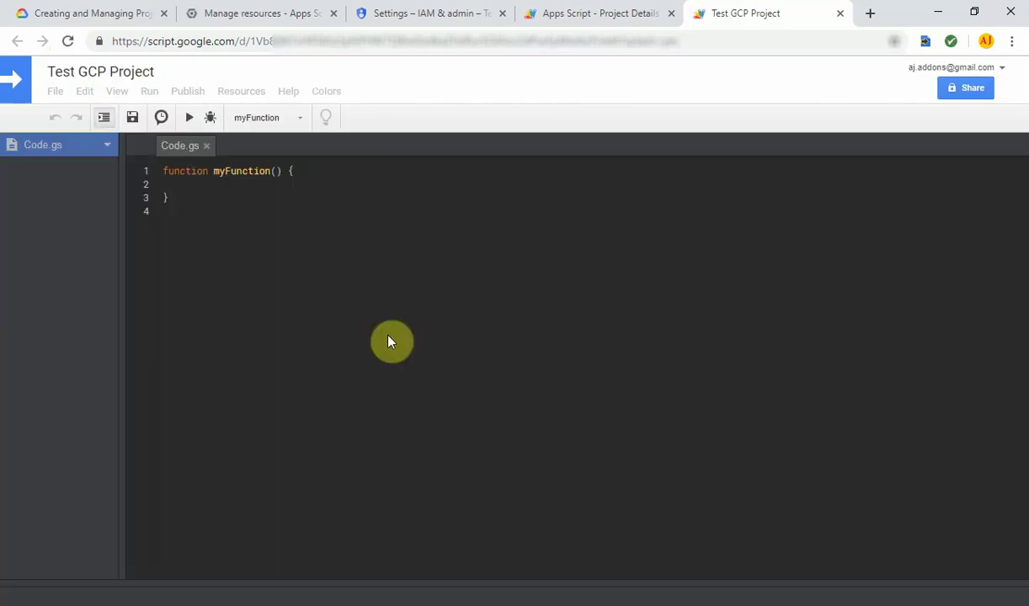
{"action": "left_click", "coordinate": [238, 92]}
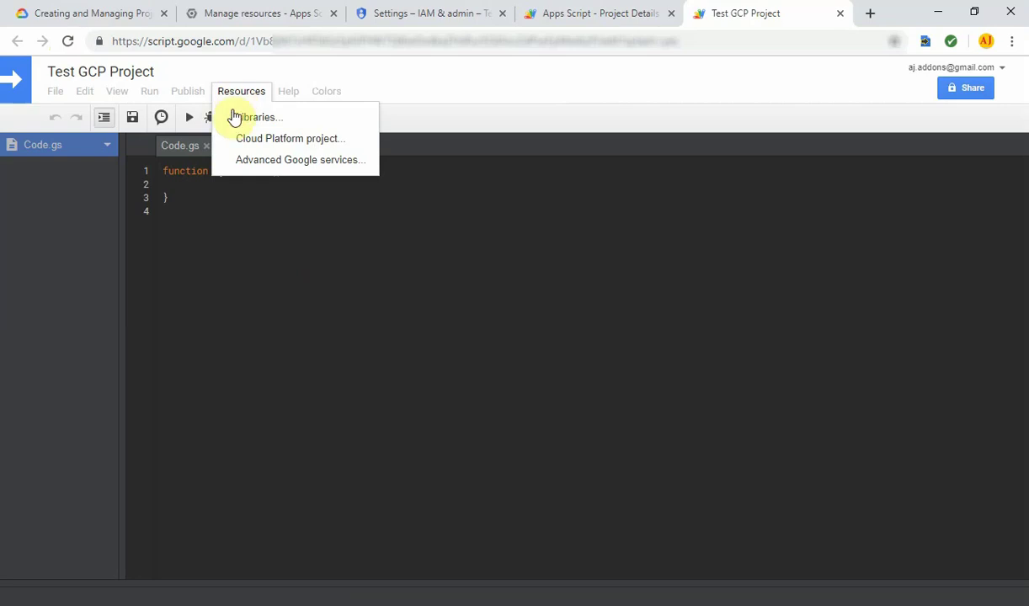
{"action": "left_click", "coordinate": [299, 139]}
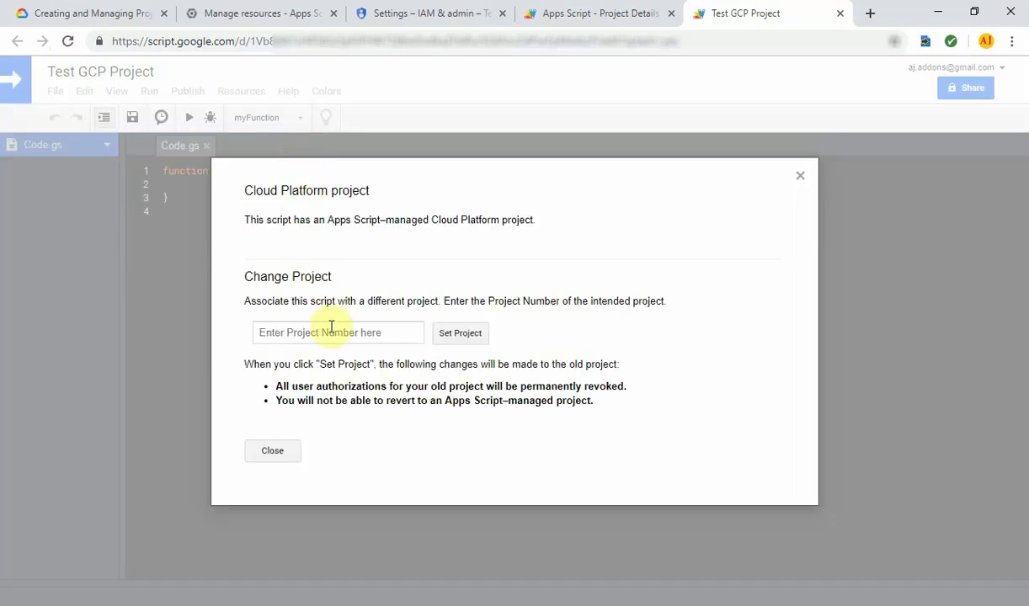
{"action": "left_click", "coordinate": [330, 333]}
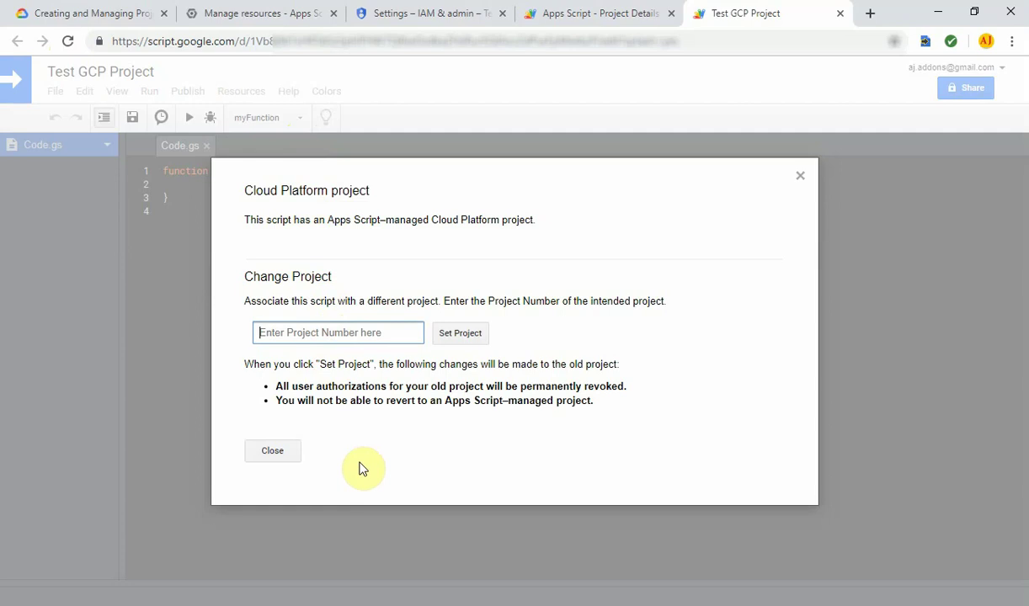
{"action": "key", "text": "ctrl+v"}
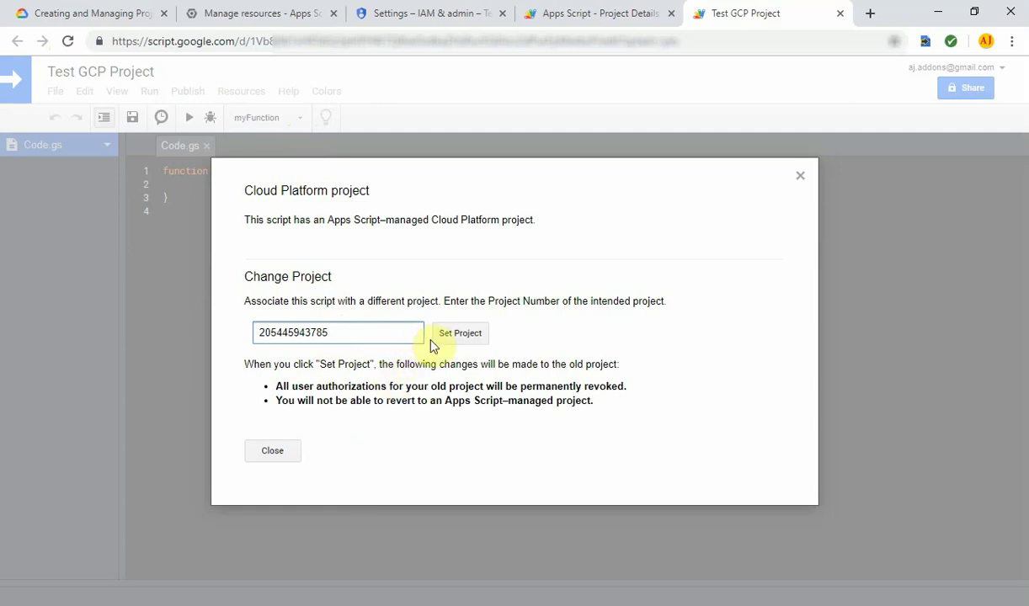
{"action": "left_click", "coordinate": [459, 334]}
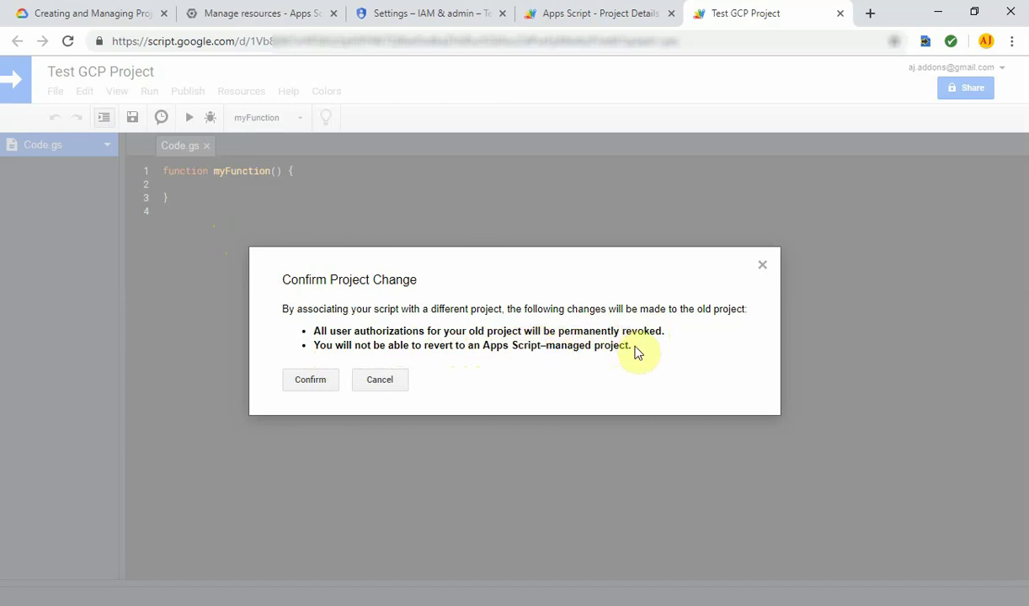
{"action": "left_click", "coordinate": [311, 381]}
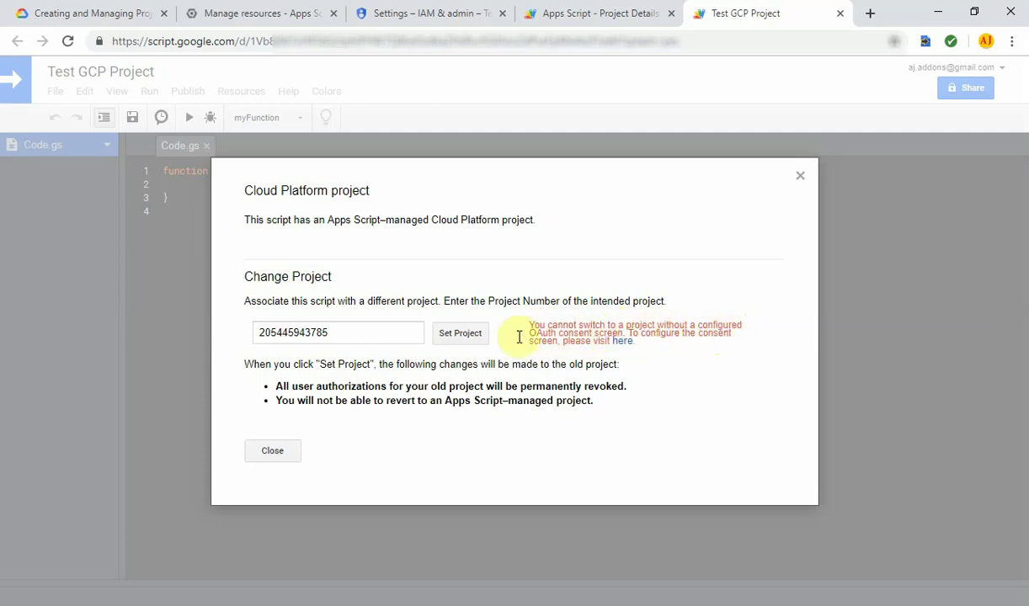
Step: Configure the Cloud project's OAuth consent screen with the application name "Test GCP Project" and save it
{"action": "left_click", "coordinate": [626, 344]}
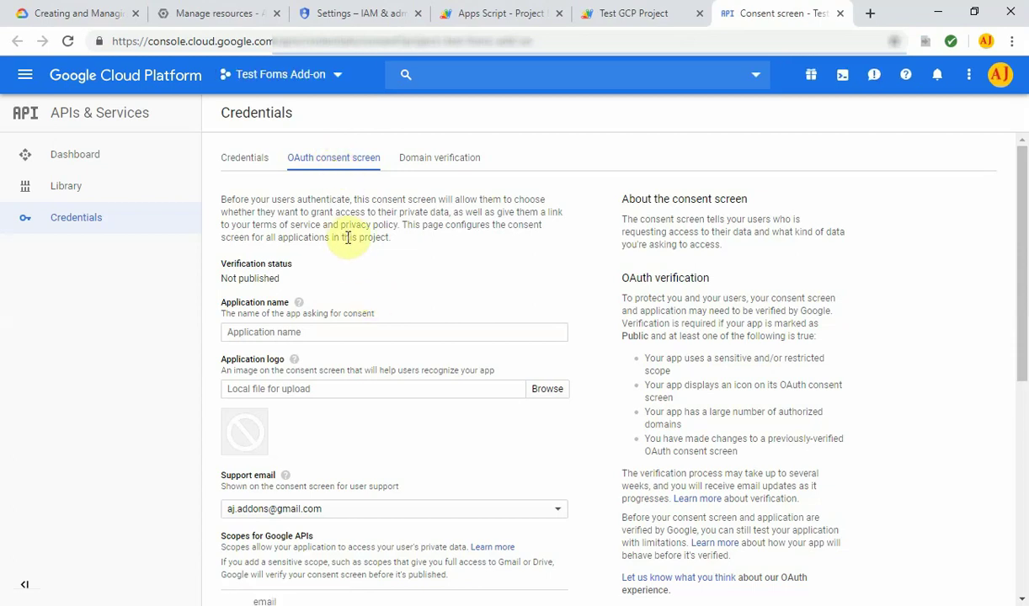
{"action": "left_click", "coordinate": [266, 331]}
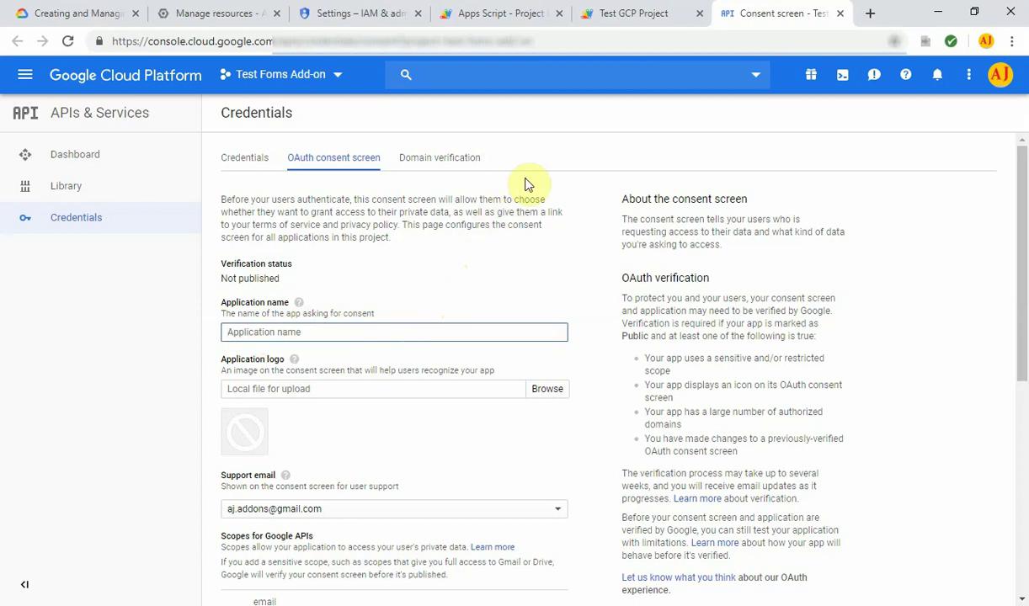
{"action": "scroll", "coordinate": [438, 337], "scroll_direction": "down", "scroll_amount": 5}
{"action": "scroll", "coordinate": [474, 383], "scroll_direction": "up", "scroll_amount": 3}
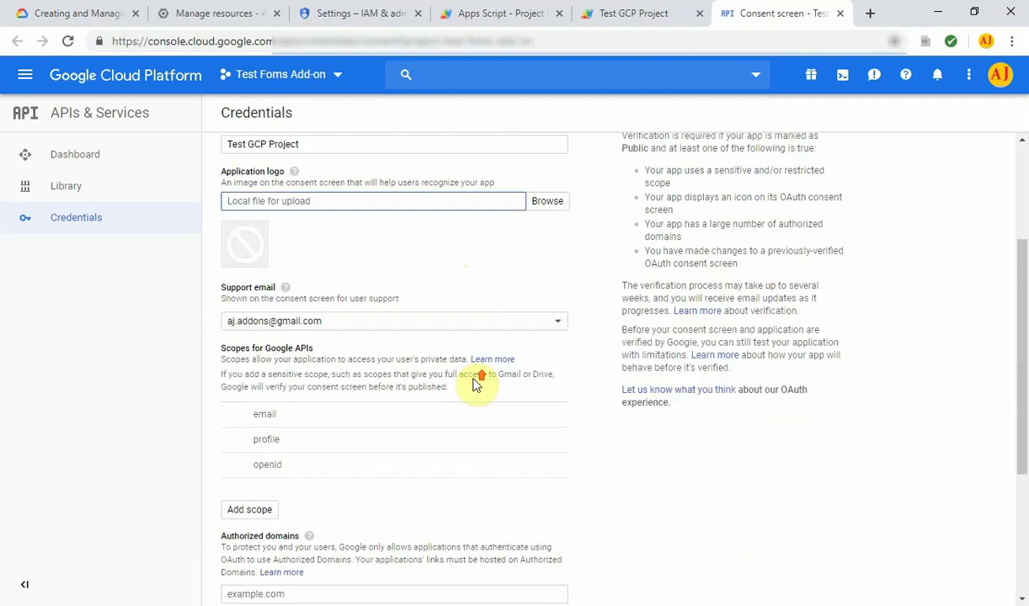
{"action": "scroll", "coordinate": [474, 383], "scroll_direction": "down", "scroll_amount": 3}
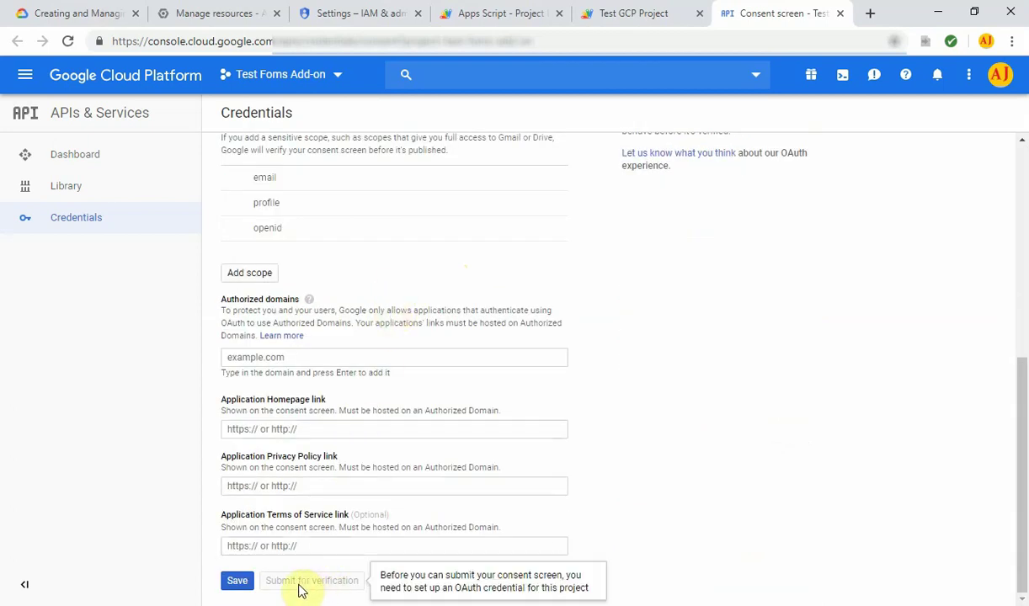
{"action": "left_click", "coordinate": [239, 582]}
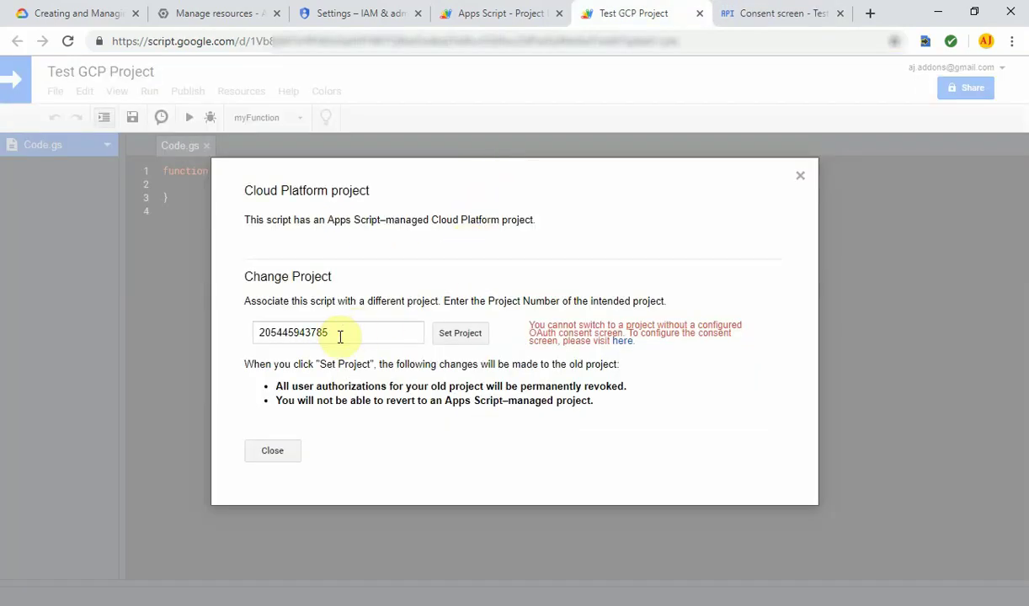
Step: Set the script's Cloud Platform project to the entered project number once more and confirm the change
{"action": "left_click_drag", "start_coordinate": [338, 336], "coordinate": [257, 331]}
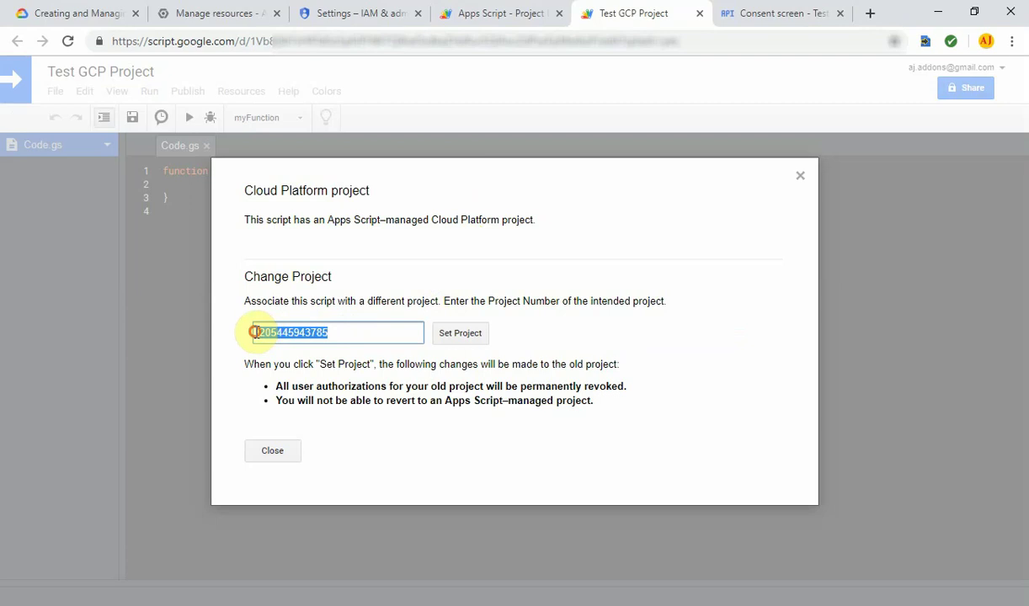
{"action": "left_click", "coordinate": [459, 335]}
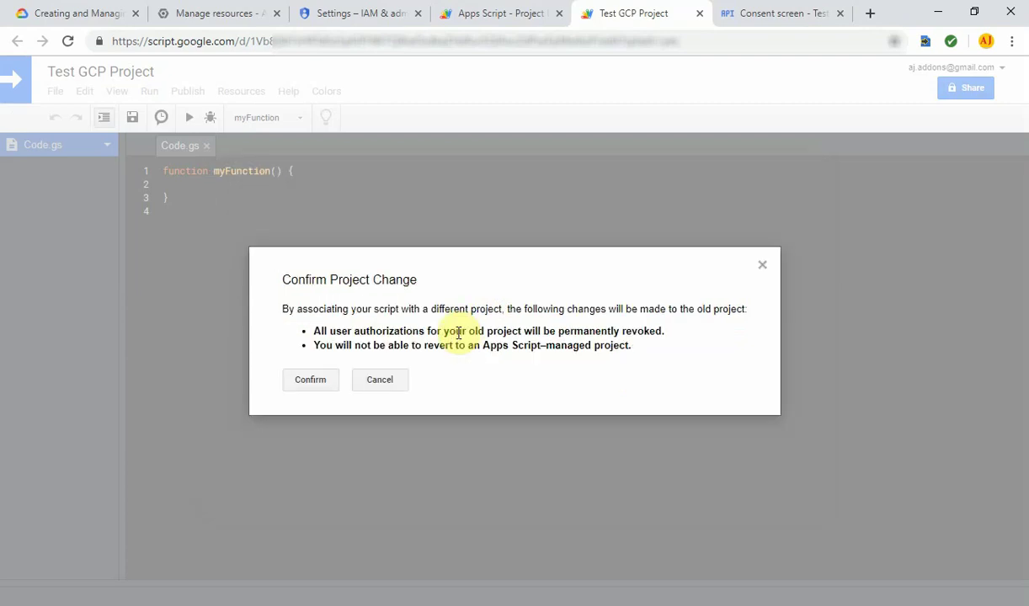
{"action": "left_click", "coordinate": [316, 383]}
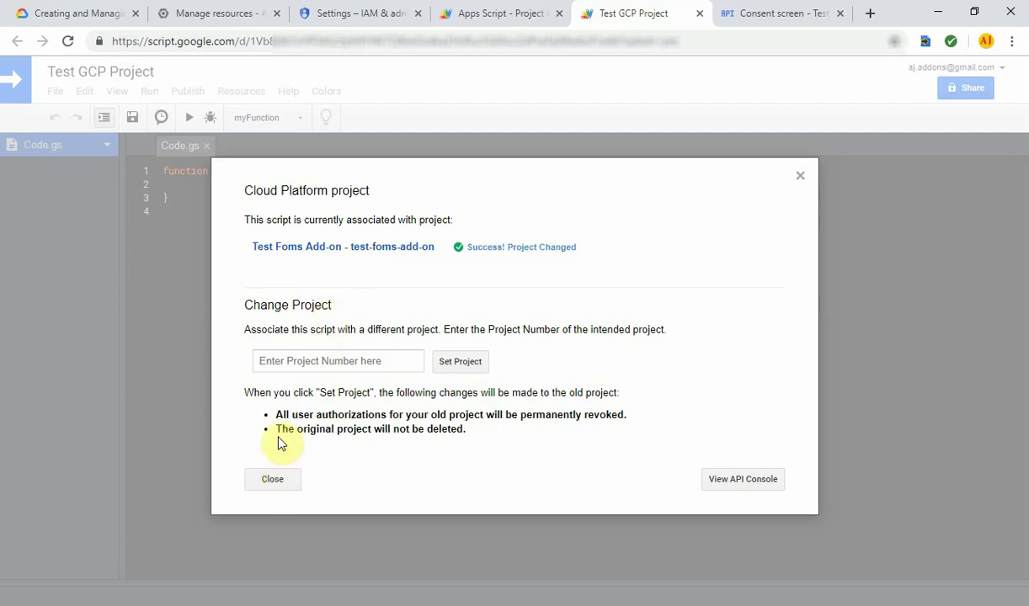
Step: Check the newly associated project on its Cloud Platform dashboard, and close the script's Cloud Platform project dialog
{"action": "left_click", "coordinate": [376, 248]}
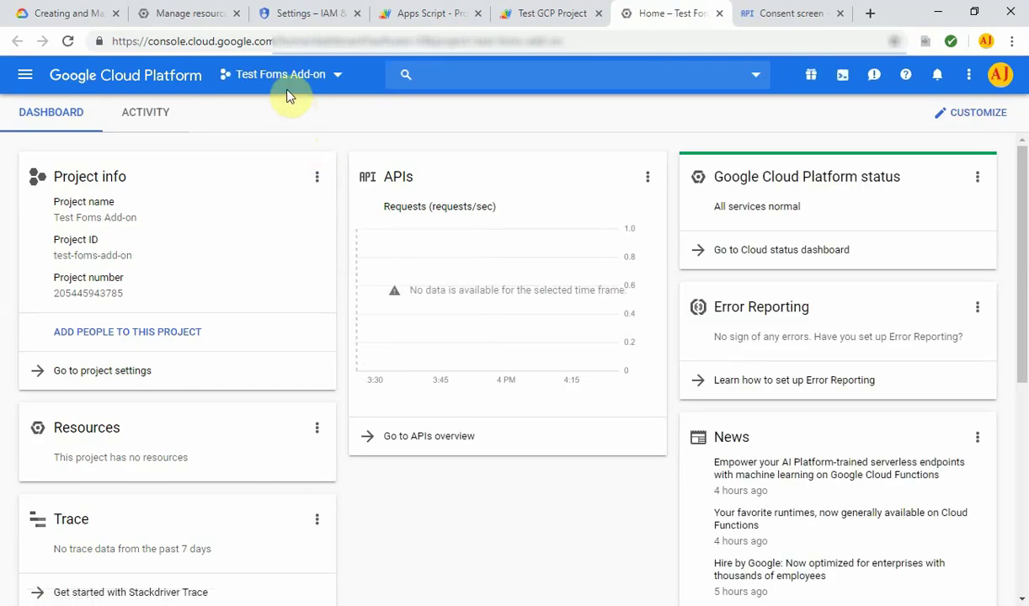
{"action": "left_click", "coordinate": [340, 80]}
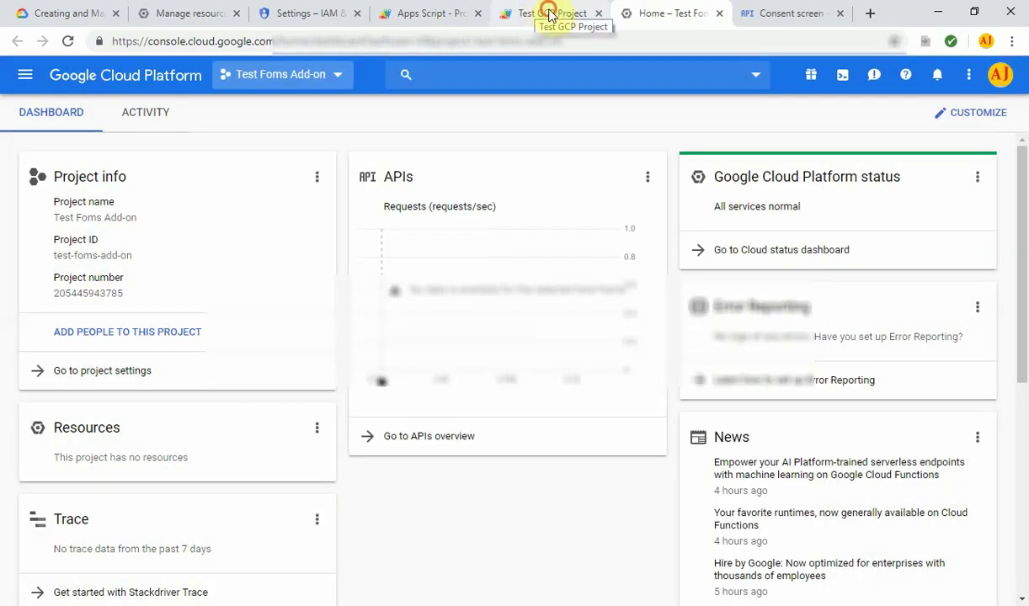
{"action": "left_click", "coordinate": [549, 15]}
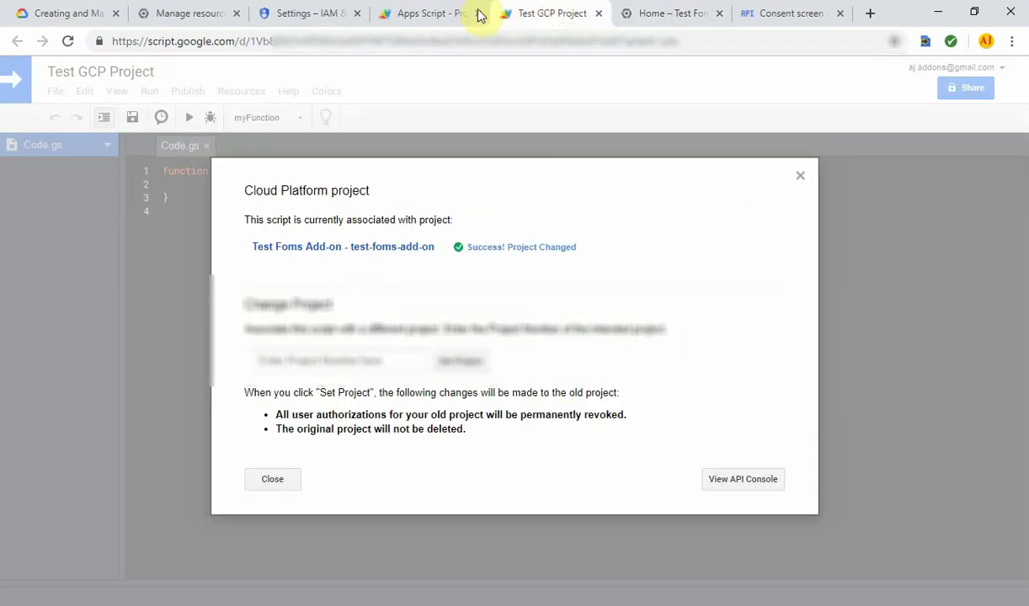
{"action": "left_click", "coordinate": [278, 479]}
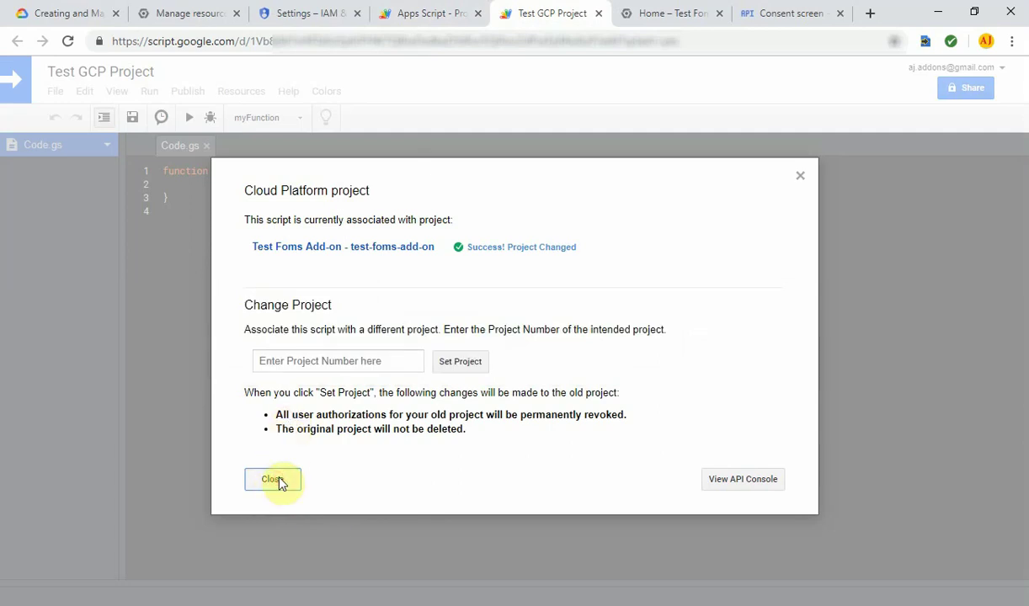
{"action": "left_click", "coordinate": [800, 175]}
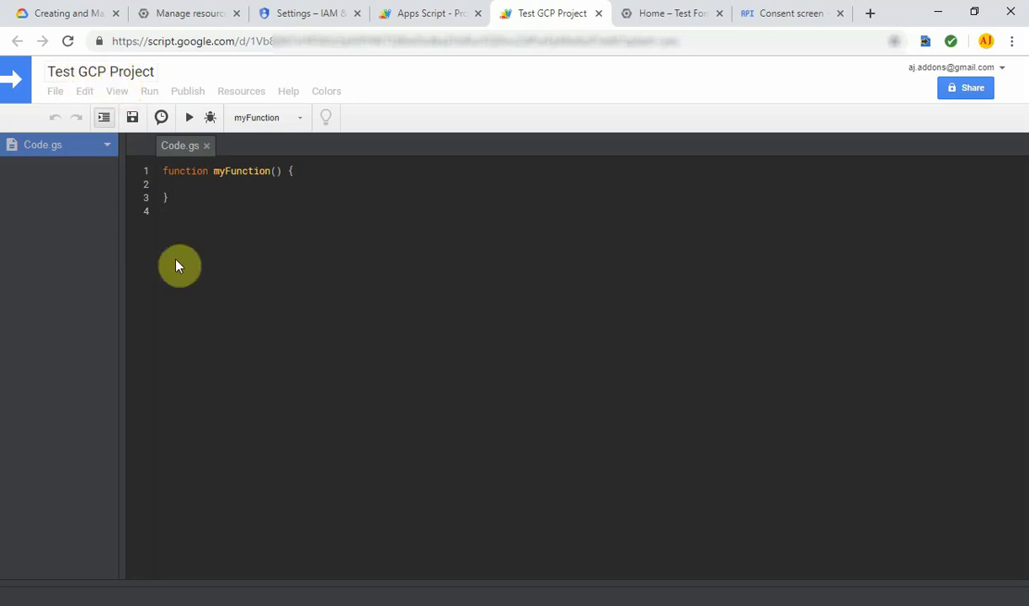
Step: Reopen the script's Cloud Platform project settings and follow the associated project to its dashboard to review it
{"action": "left_click", "coordinate": [179, 182]}
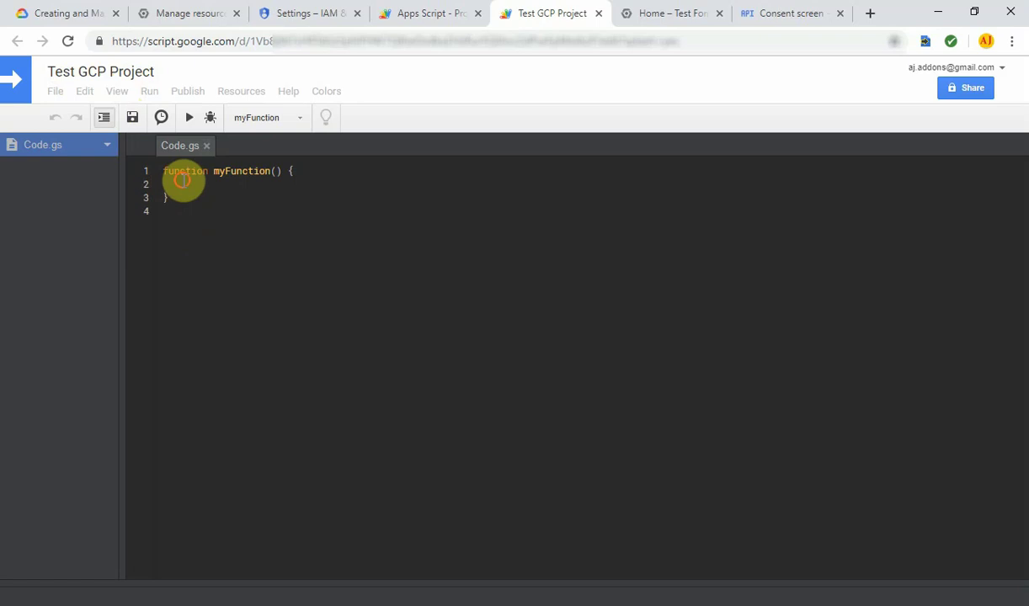
{"action": "left_click", "coordinate": [238, 92]}
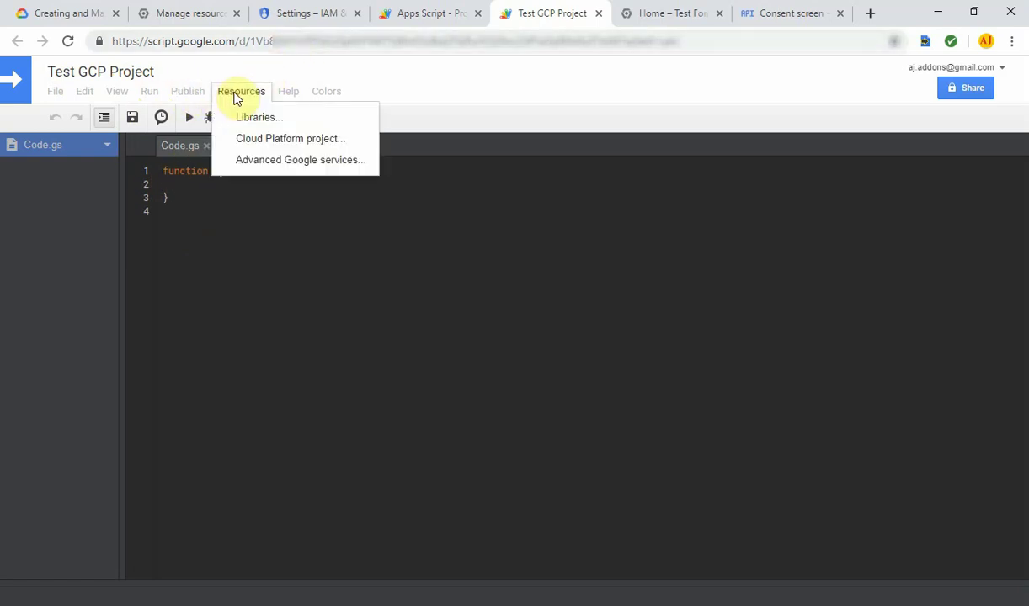
{"action": "left_click", "coordinate": [300, 142]}
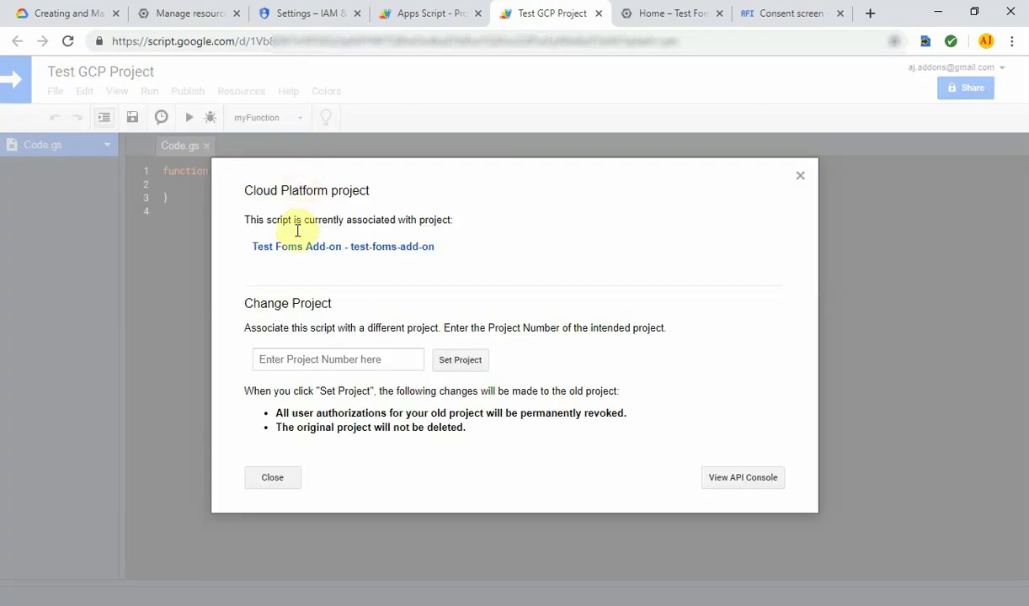
{"action": "left_click", "coordinate": [378, 249]}
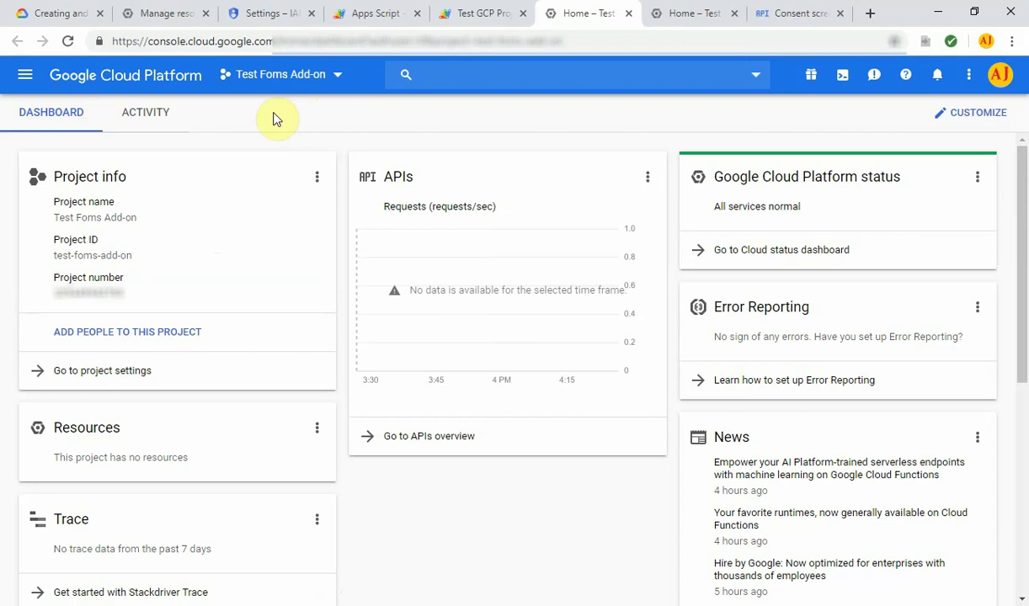
Step: Open the API Library for the Test Foms Add-on project from its APIs & Services dashboard
{"action": "left_click", "coordinate": [30, 80]}
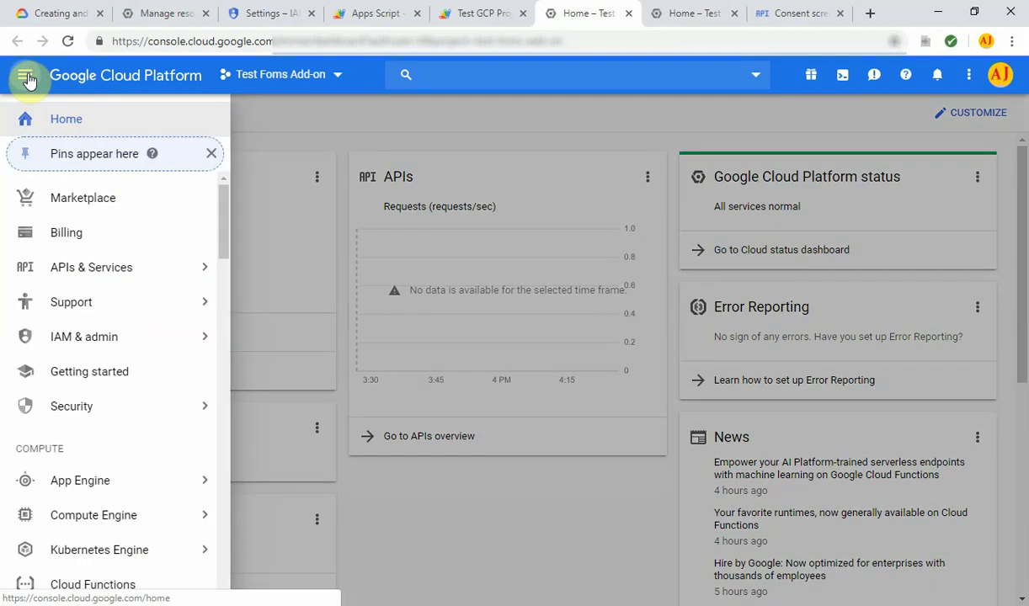
{"action": "mouse_move", "coordinate": [115, 269]}
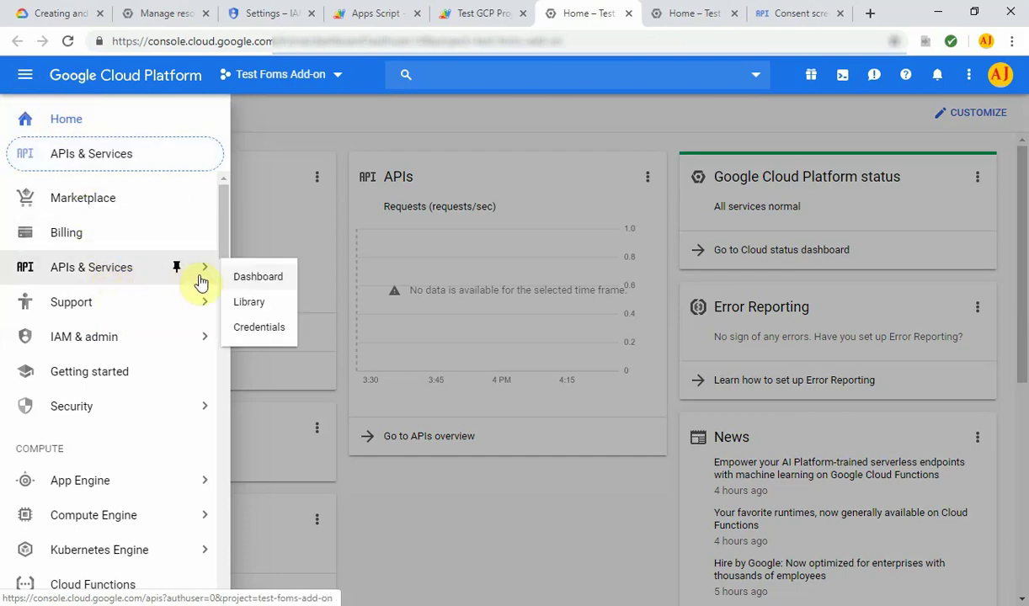
{"action": "left_click", "coordinate": [256, 279]}
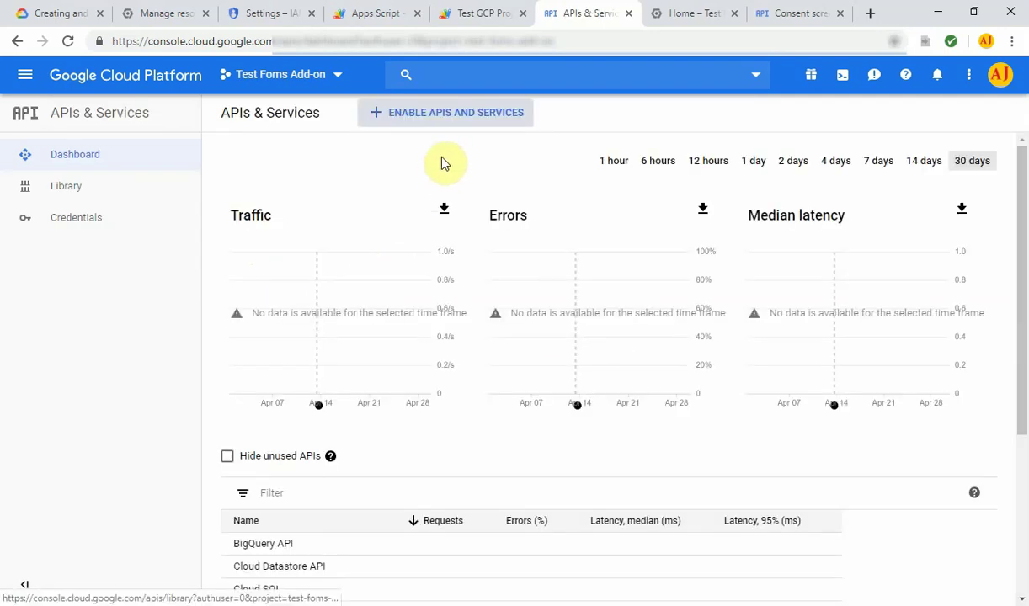
{"action": "left_click", "coordinate": [464, 115]}
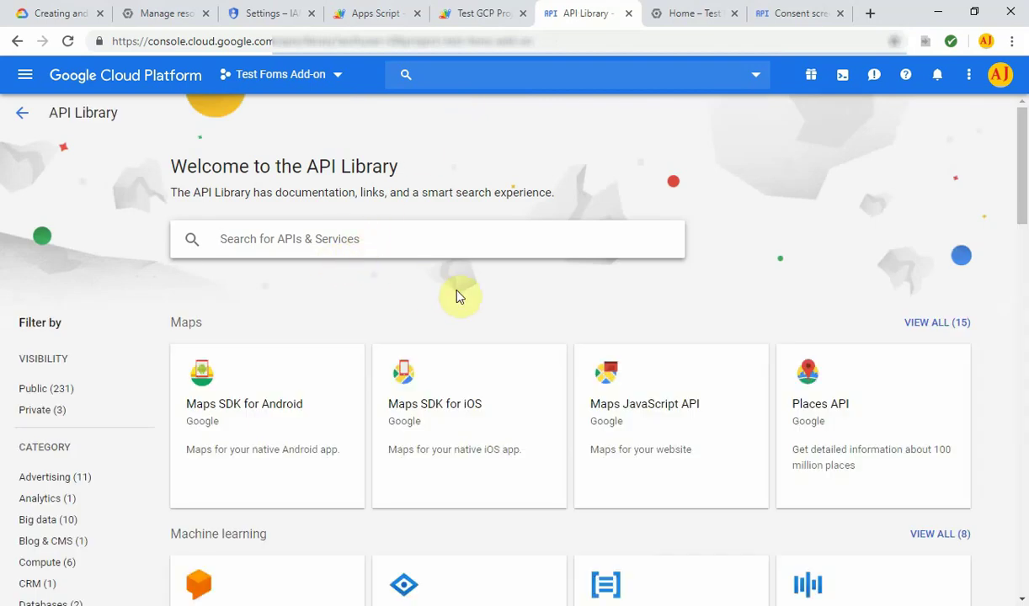
Step: Search the API Library for "G S" and enable the G Suite Marketplace SDK for the project
{"action": "type", "text": "G "}
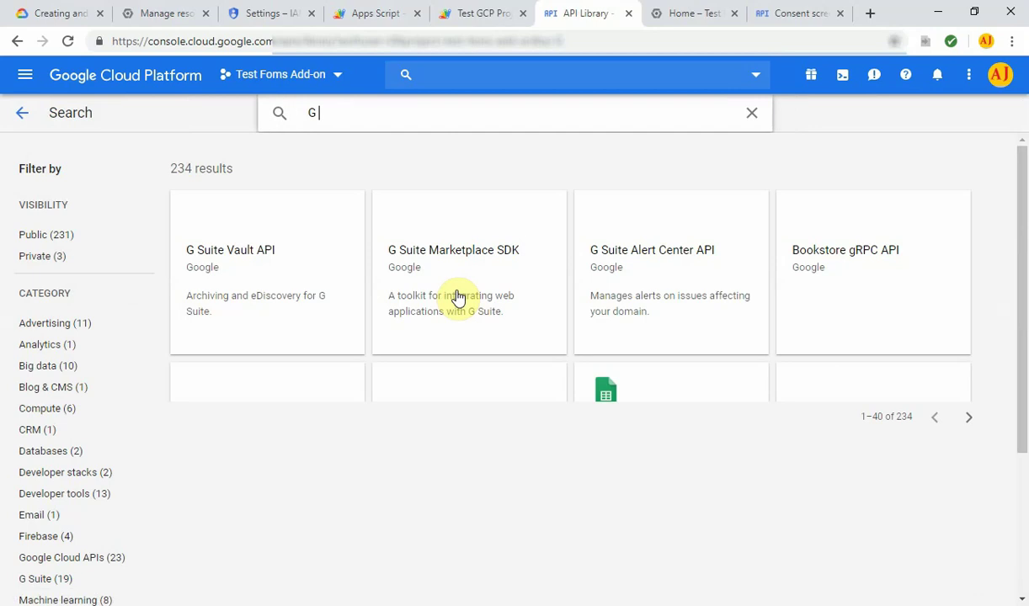
{"action": "type", "text": "S"}
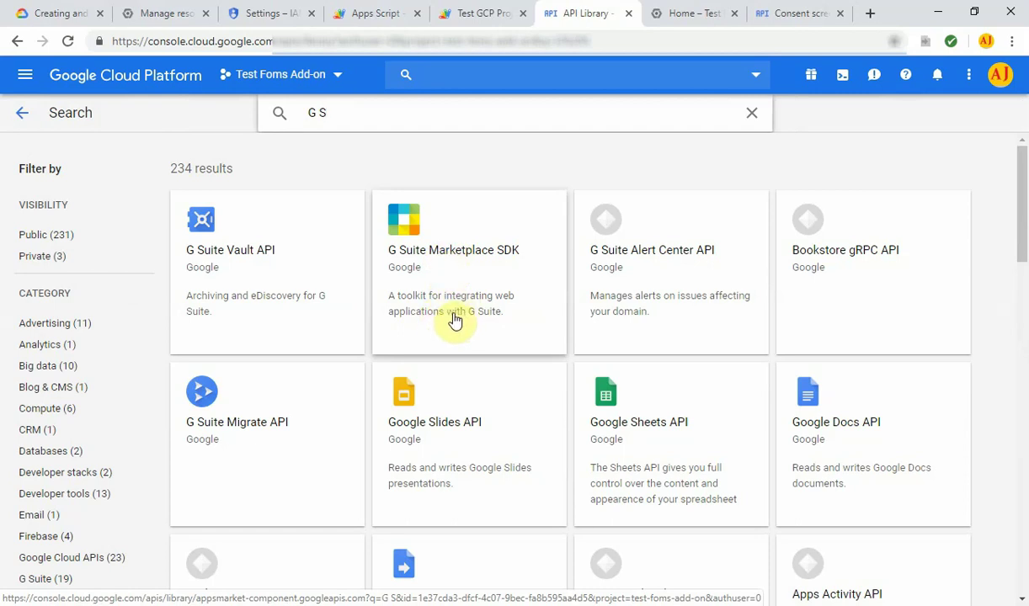
{"action": "left_click", "coordinate": [475, 257]}
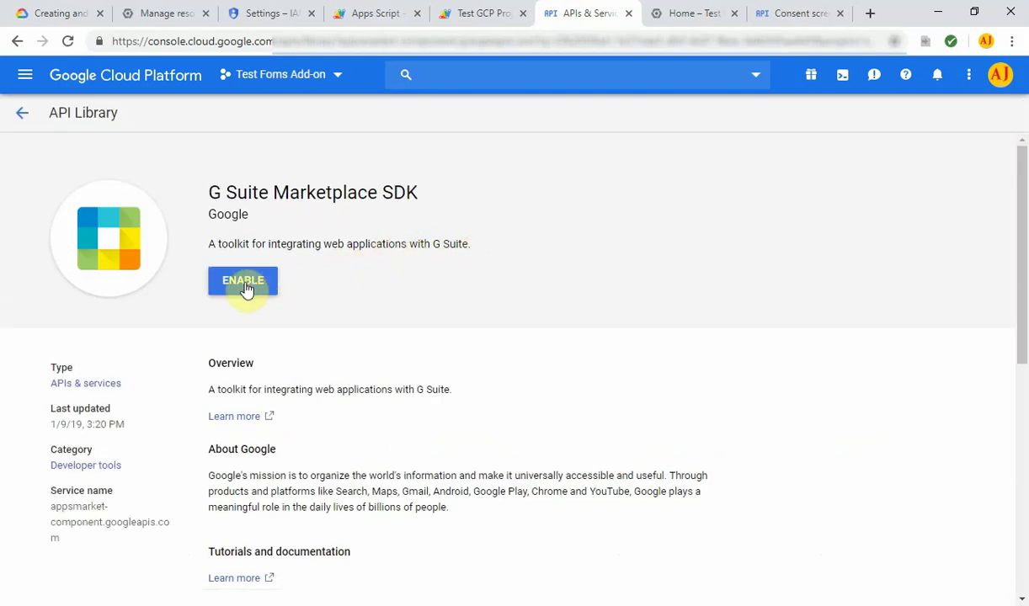
{"action": "left_click", "coordinate": [244, 282]}
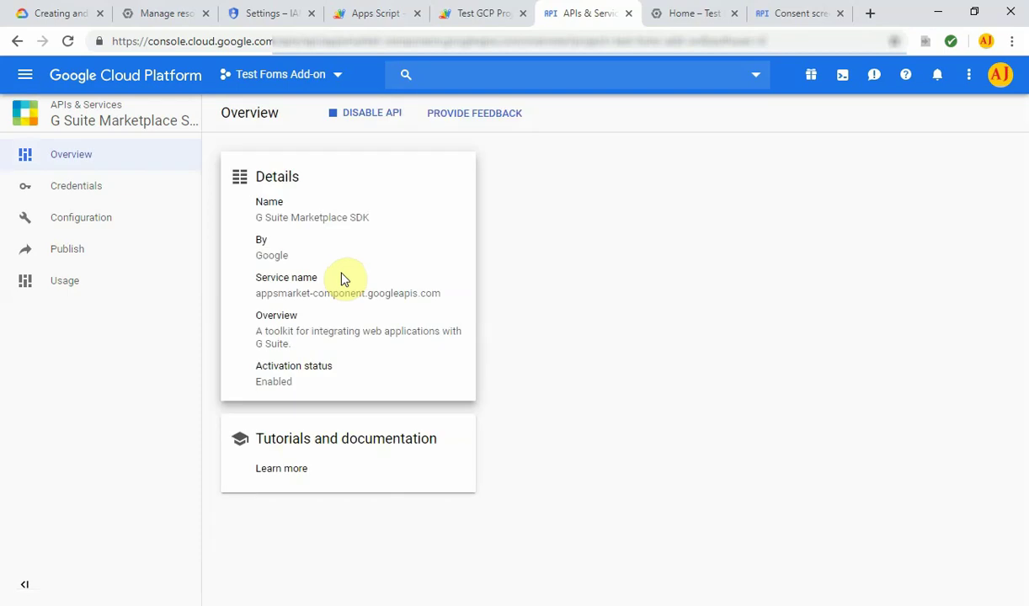
Step: Look over the G Suite Marketplace SDK's configuration form and check its publishing page
{"action": "left_click", "coordinate": [78, 225]}
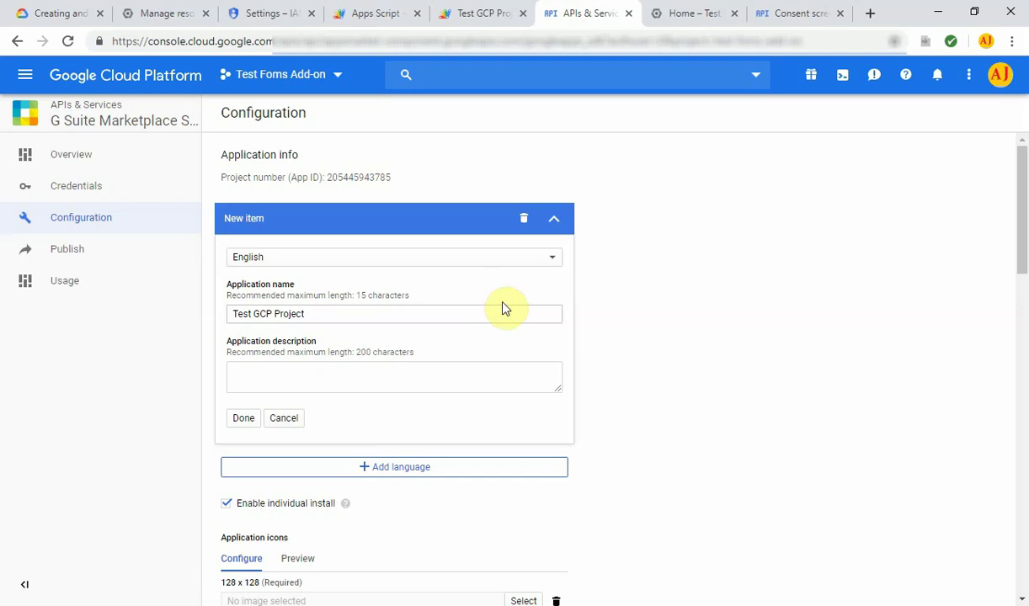
{"action": "scroll", "coordinate": [505, 309], "scroll_direction": "down", "scroll_amount": 5}
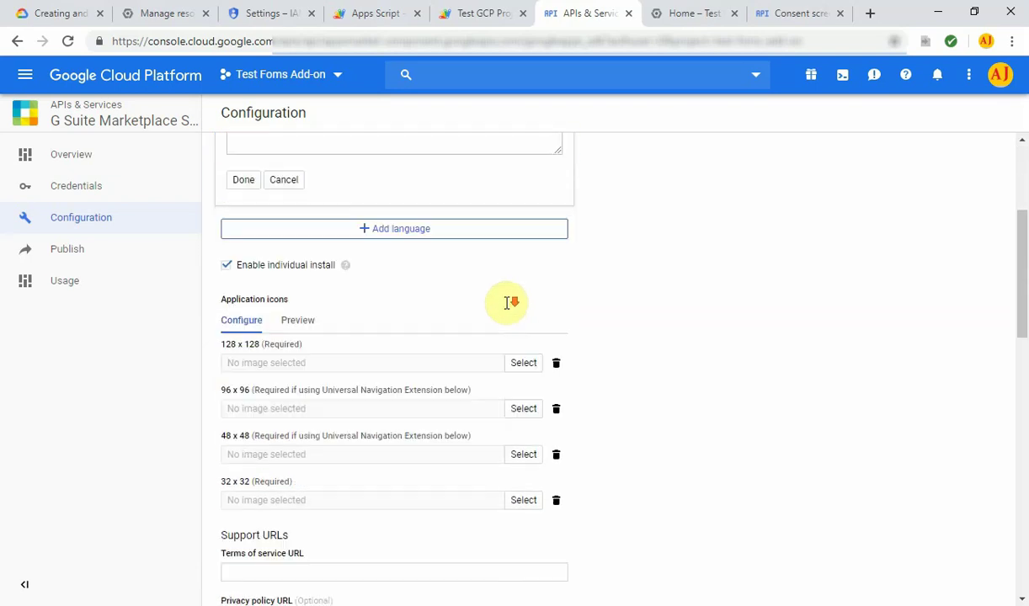
{"action": "left_click", "coordinate": [67, 248]}
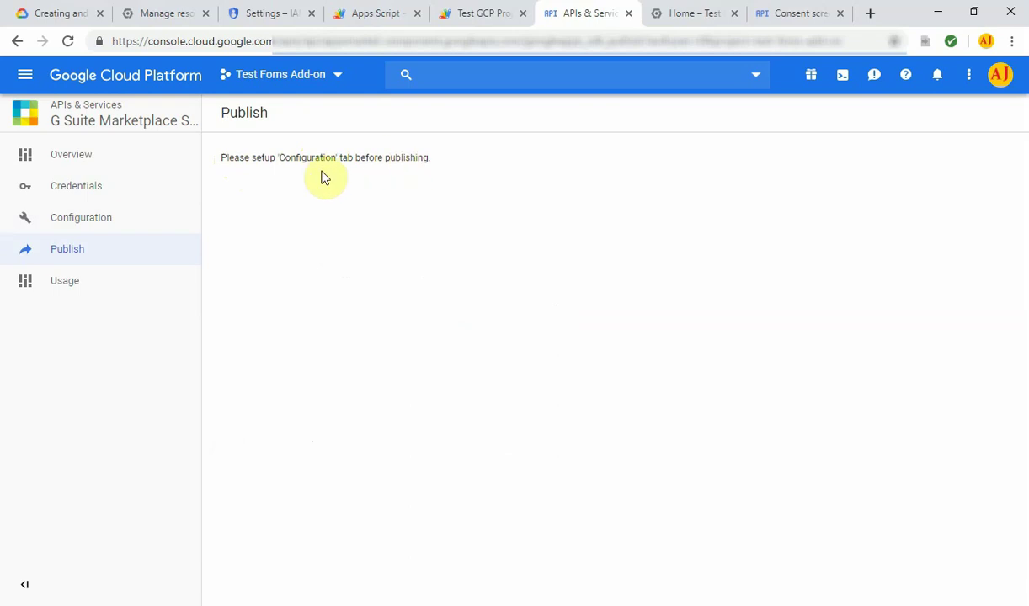
Step: Return to the Marketplace SDK configuration and examine the application info, required icon sizes and support URL fields
{"action": "left_click", "coordinate": [104, 220]}
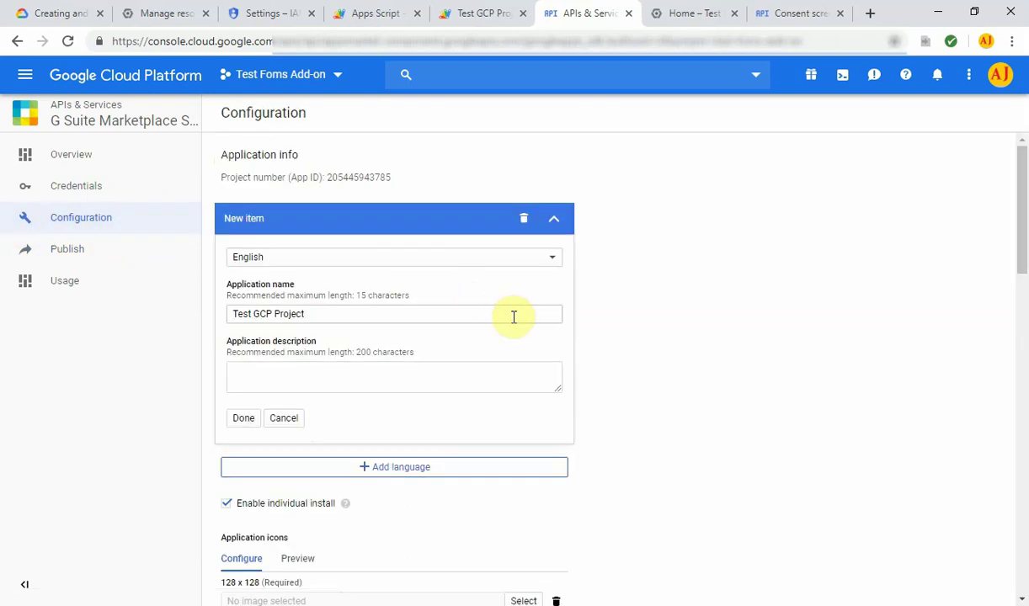
{"action": "scroll", "coordinate": [640, 333], "scroll_direction": "down", "scroll_amount": 5}
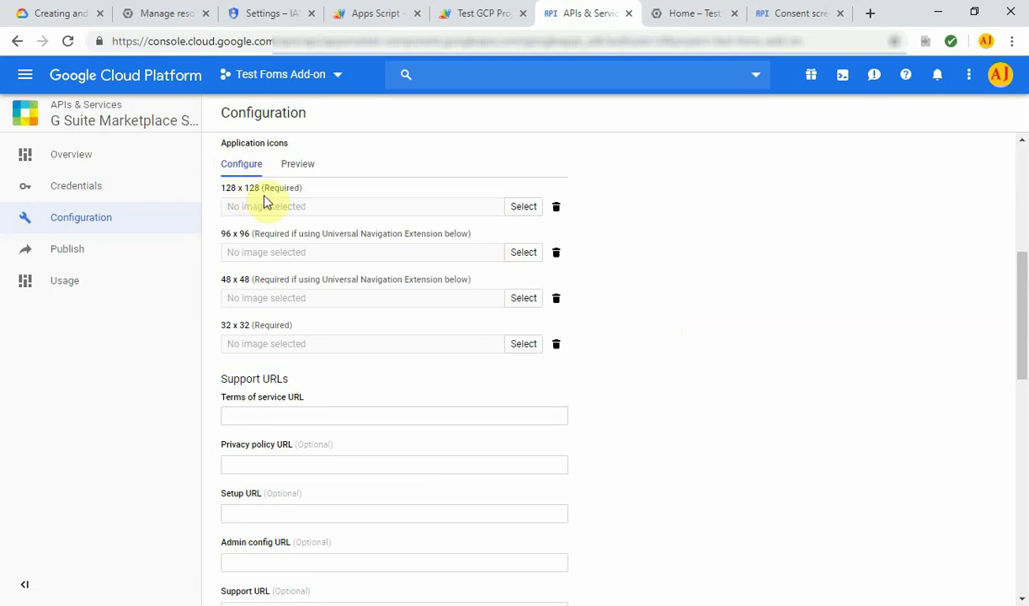
{"action": "scroll", "coordinate": [366, 194], "scroll_direction": "up", "scroll_amount": 1}
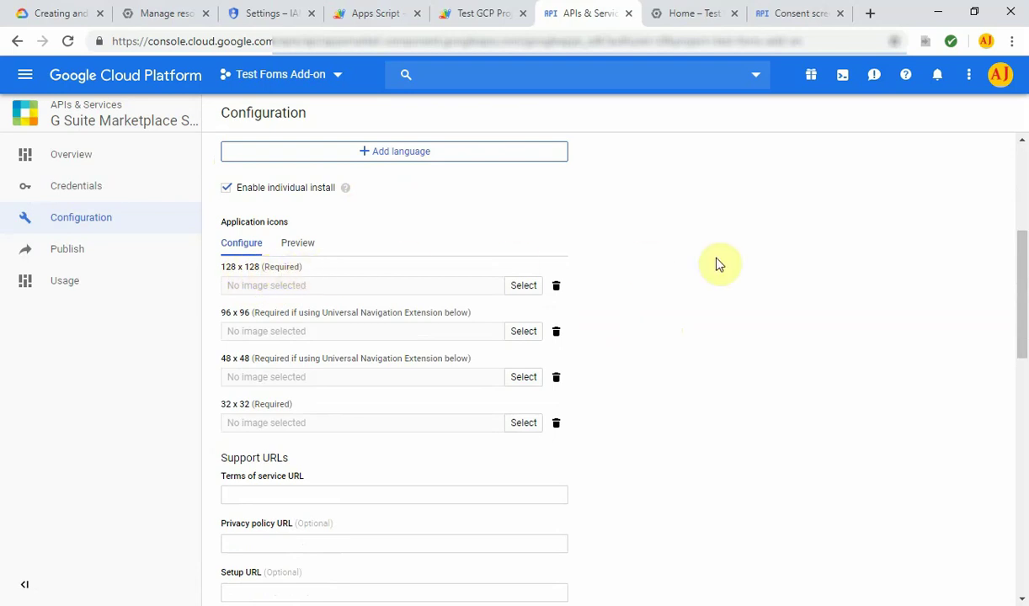
{"action": "scroll", "coordinate": [725, 265], "scroll_direction": "down", "scroll_amount": 1}
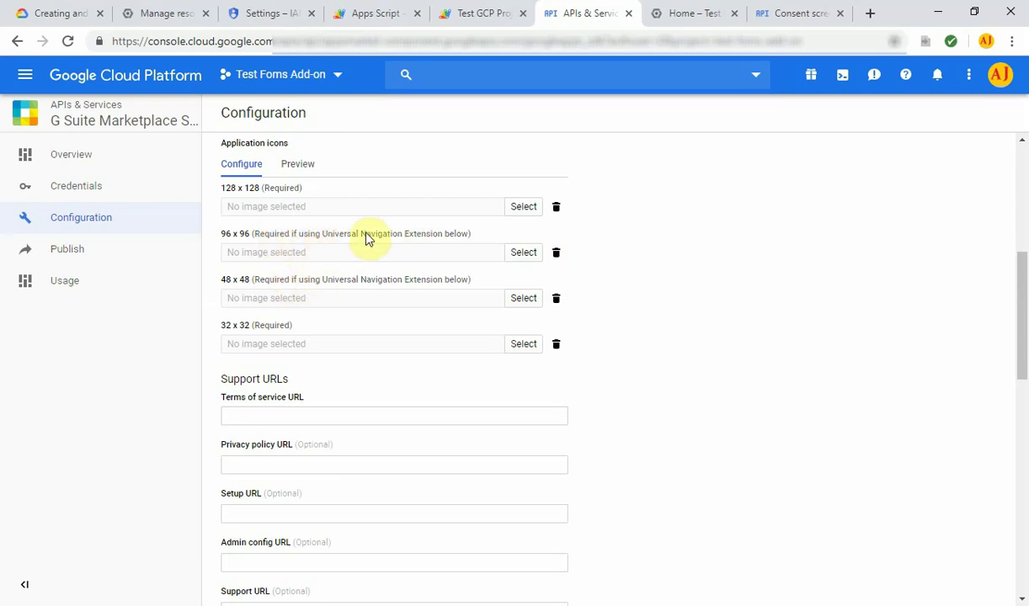
{"action": "scroll", "coordinate": [755, 248], "scroll_direction": "down", "scroll_amount": 1}
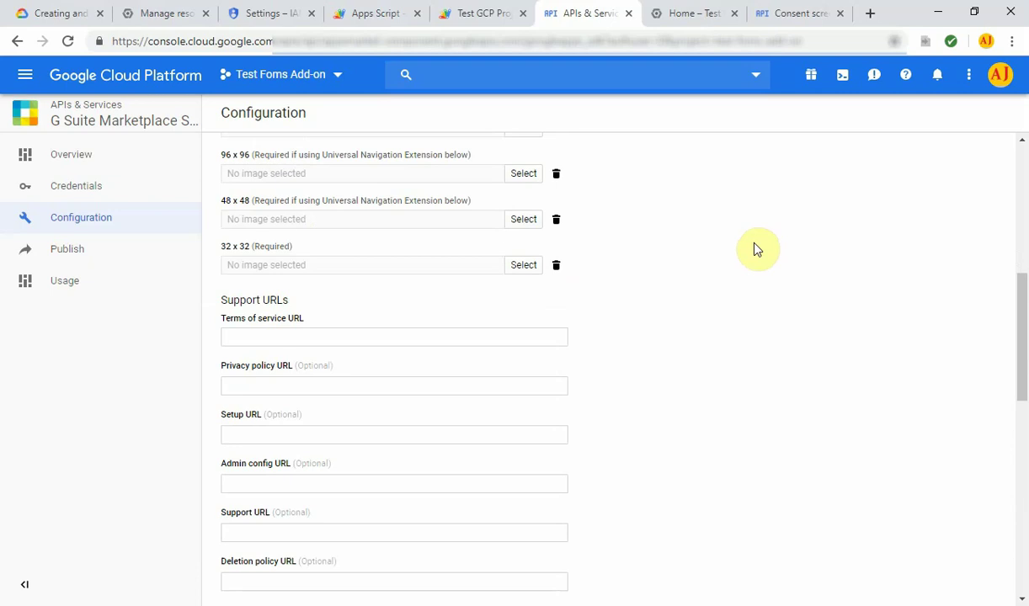
{"action": "scroll", "coordinate": [753, 250], "scroll_direction": "up", "scroll_amount": 2}
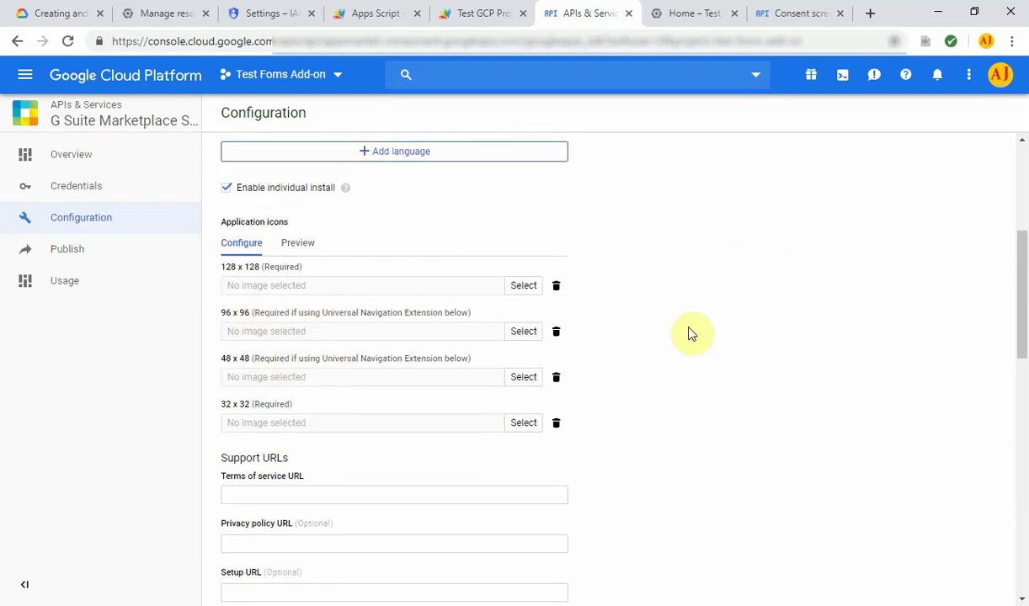
{"action": "scroll", "coordinate": [723, 337], "scroll_direction": "down", "scroll_amount": 3}
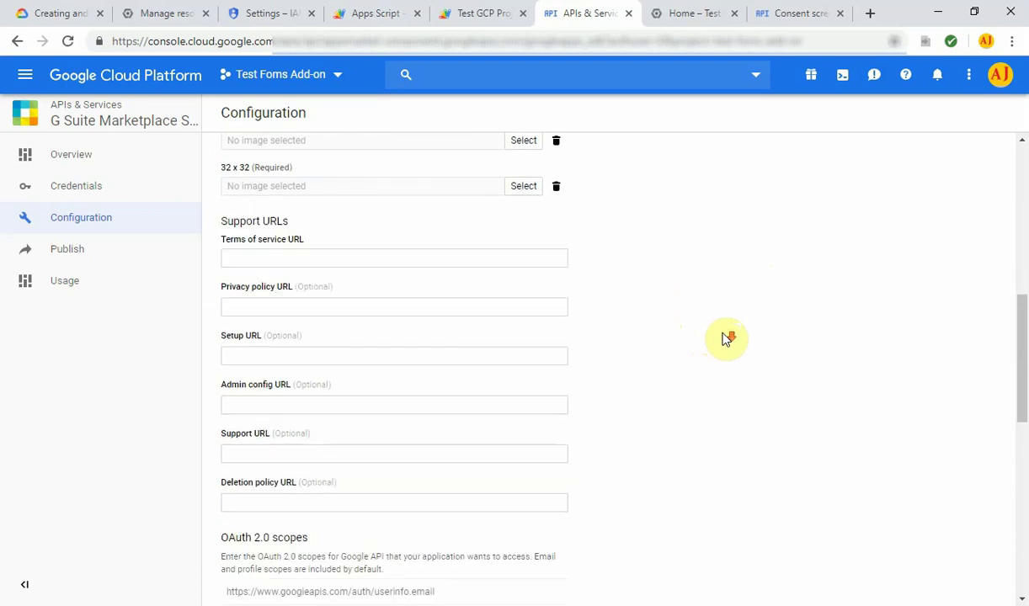
{"action": "scroll", "coordinate": [723, 337], "scroll_direction": "down", "scroll_amount": 1}
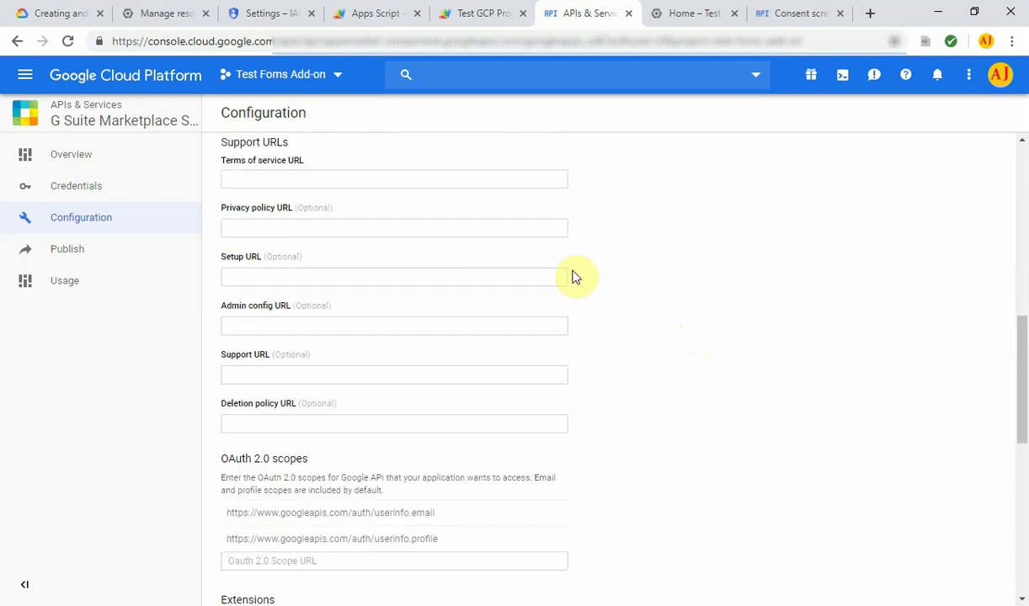
{"action": "left_click", "coordinate": [283, 179]}
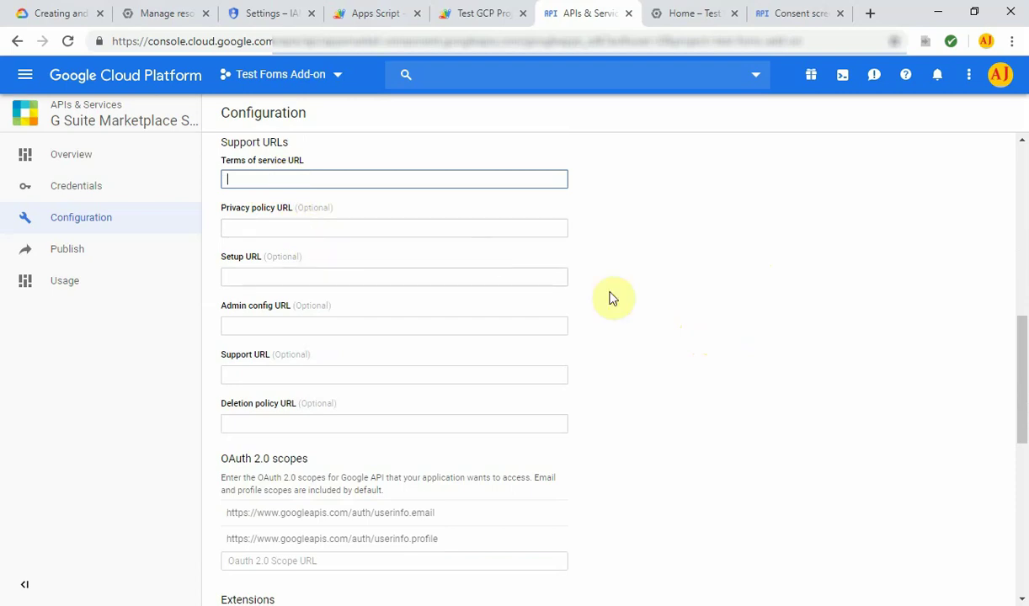
Step: Examine the configuration form's OAuth 2.0 scopes and extension options, and try to save the configuration
{"action": "scroll", "coordinate": [752, 323], "scroll_direction": "down", "scroll_amount": 5}
{"action": "scroll", "coordinate": [752, 323], "scroll_direction": "down", "scroll_amount": 1}
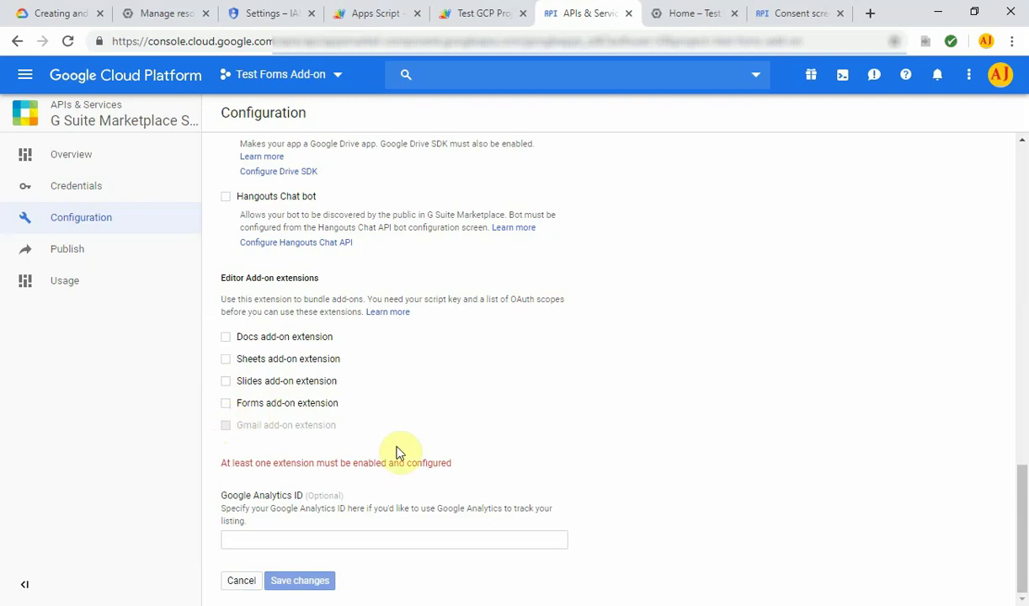
{"action": "left_click", "coordinate": [301, 581]}
{"action": "scroll", "coordinate": [625, 315], "scroll_direction": "up", "scroll_amount": 15}
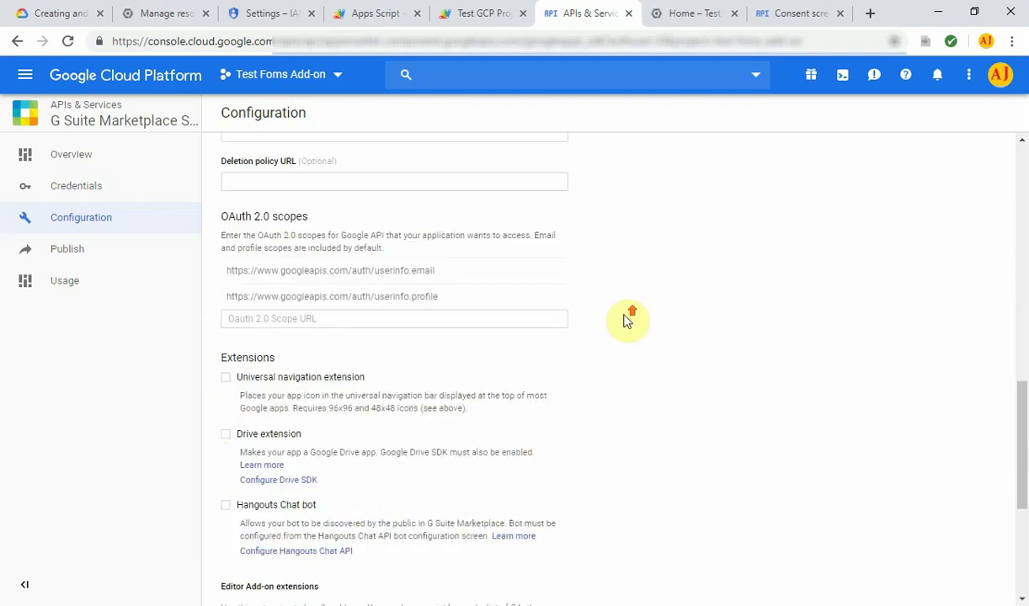